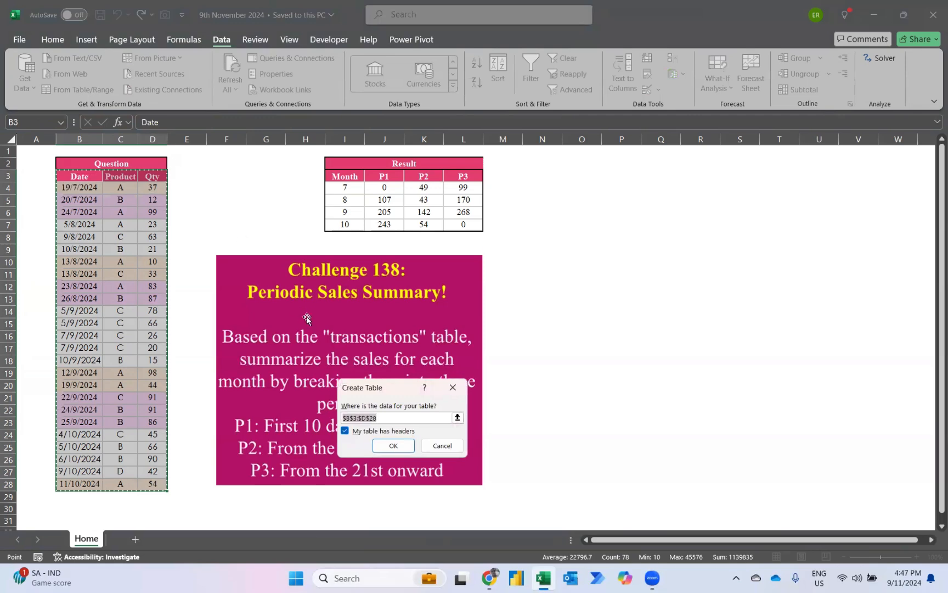
Load the range B3:D28 as a table with headers into Power Query and replace the Date column's type with Date
click(392, 446)
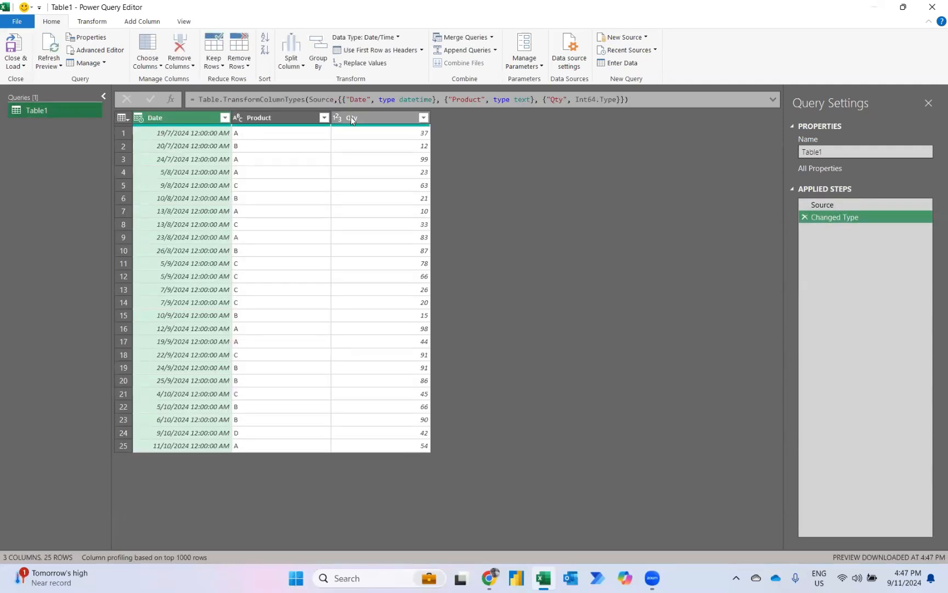
click(136, 118)
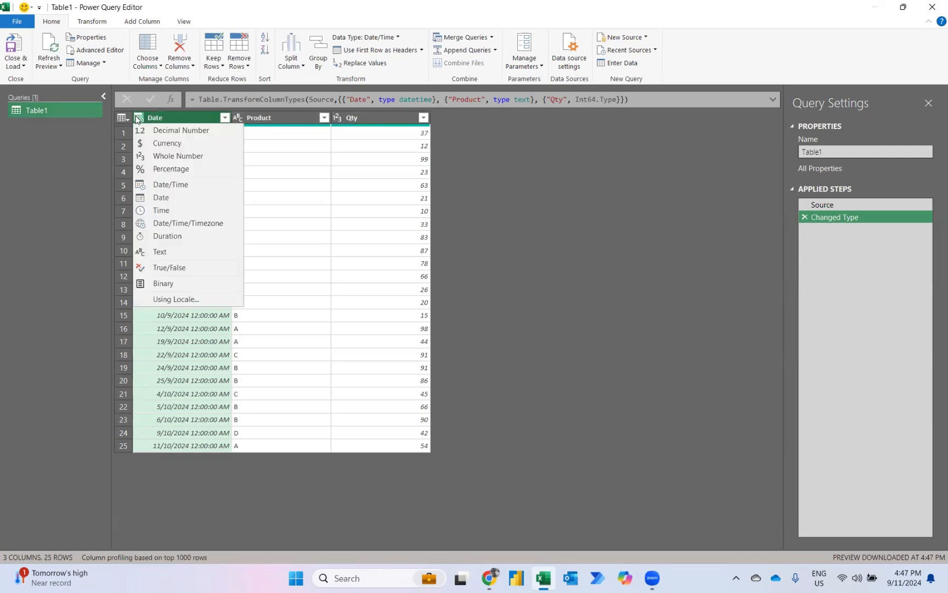
click(161, 197)
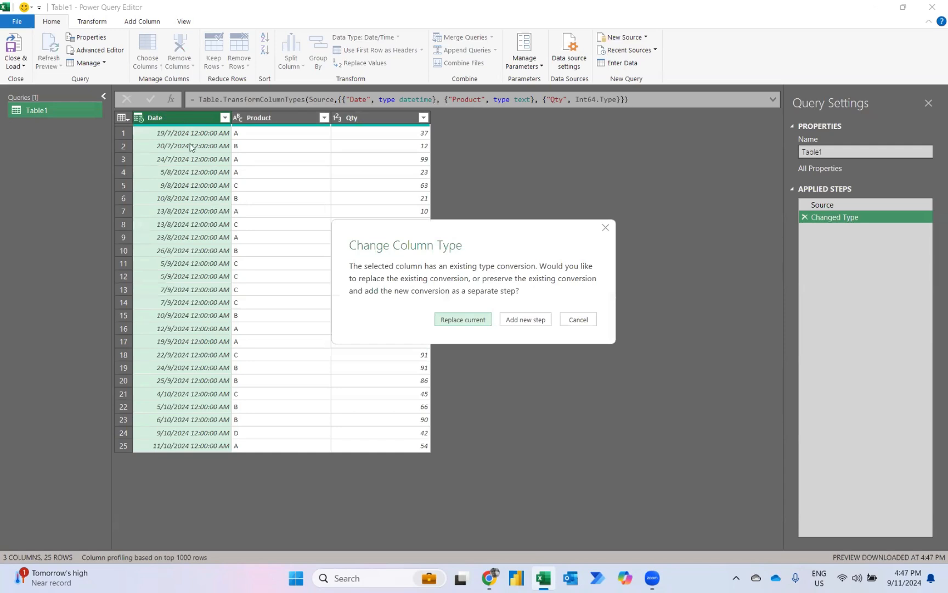
click(464, 318)
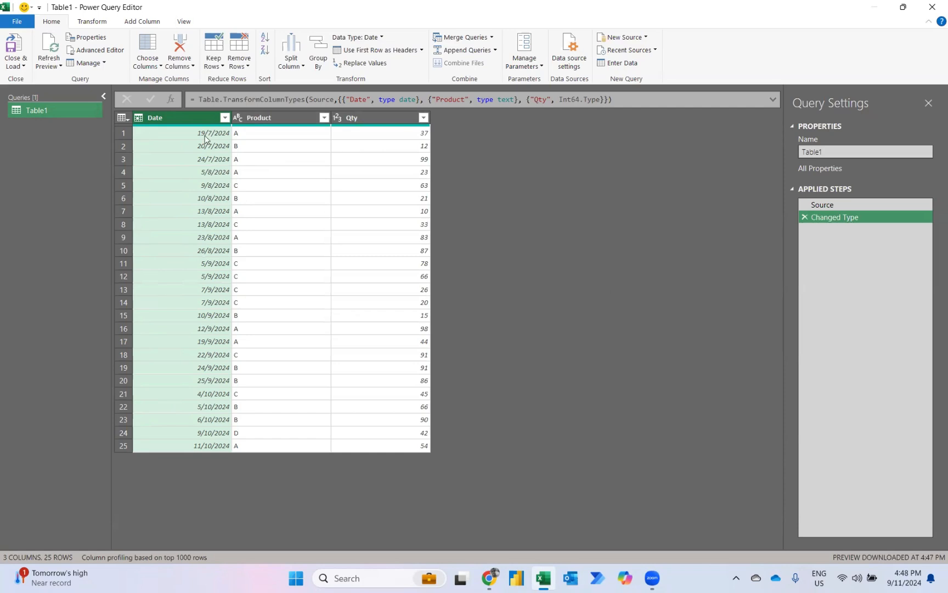
Add a column containing the day of the month extracted from the Date column
click(135, 22)
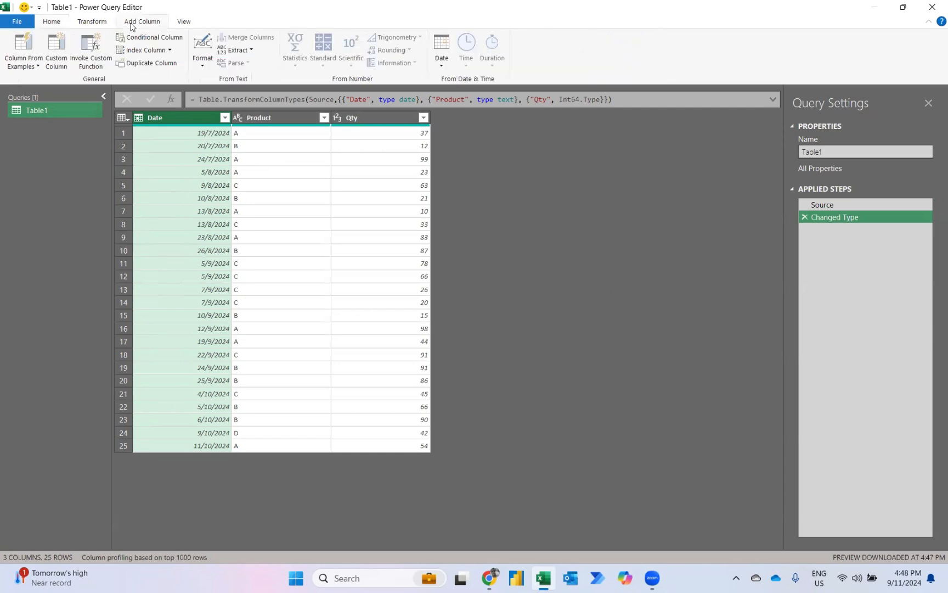
click(441, 60)
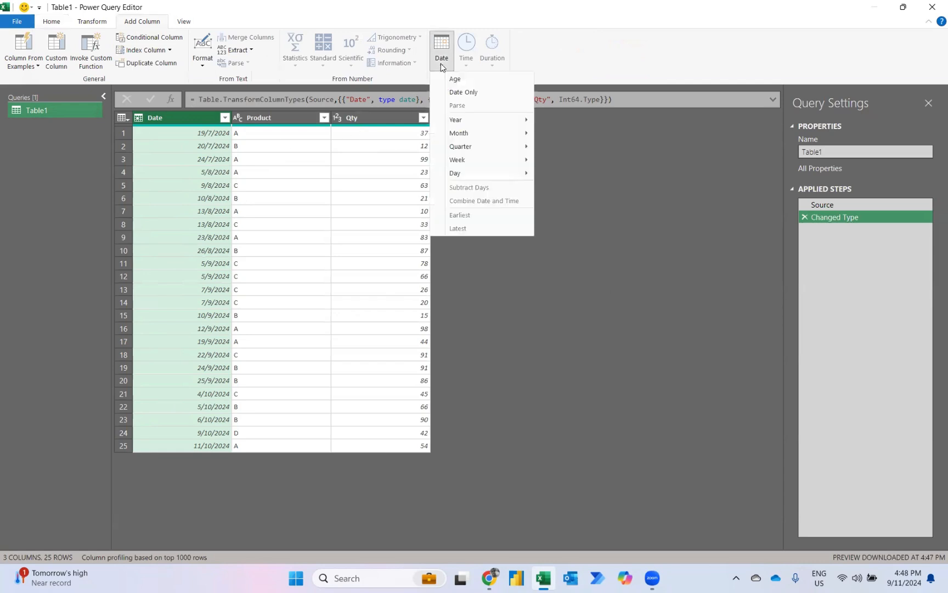
mouse_move(460, 175)
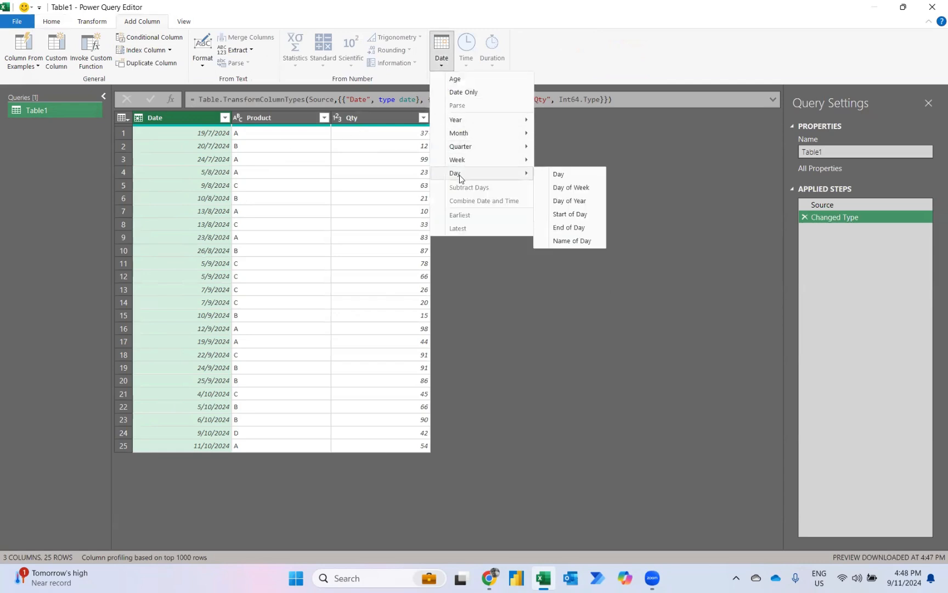
click(548, 175)
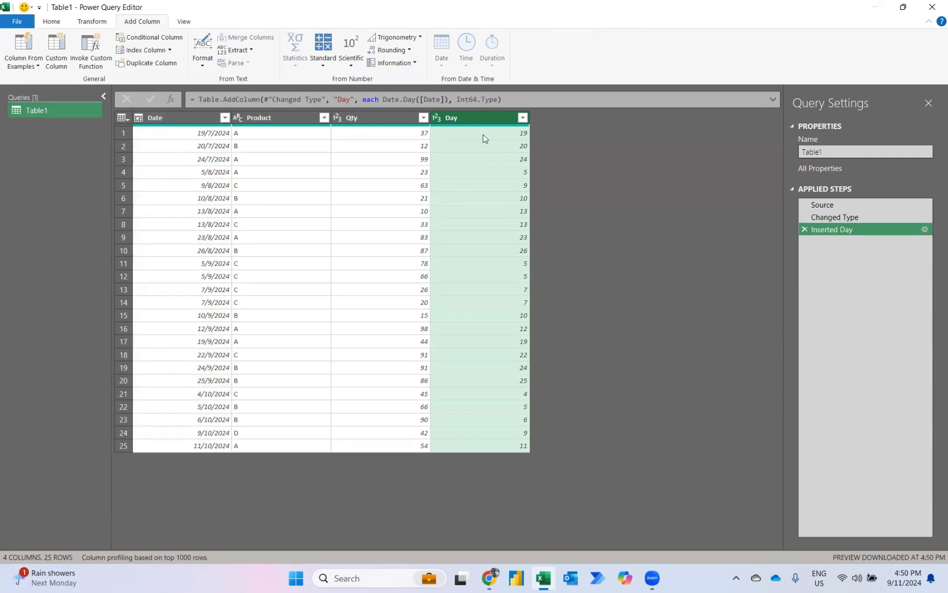
Start a conditional column whose first clause returns P1 if Day is less than or equal to 10
click(133, 42)
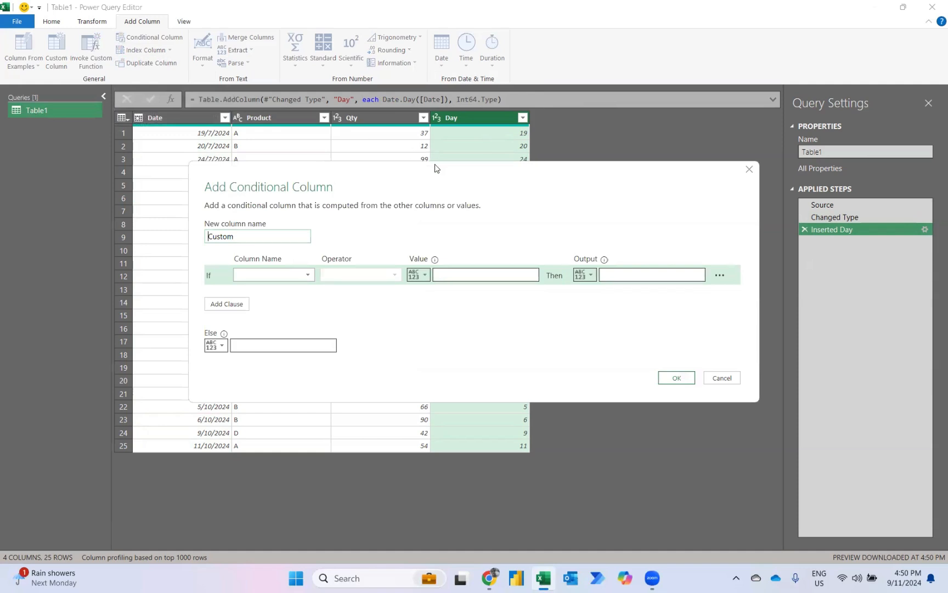
drag(435, 167, 446, 225)
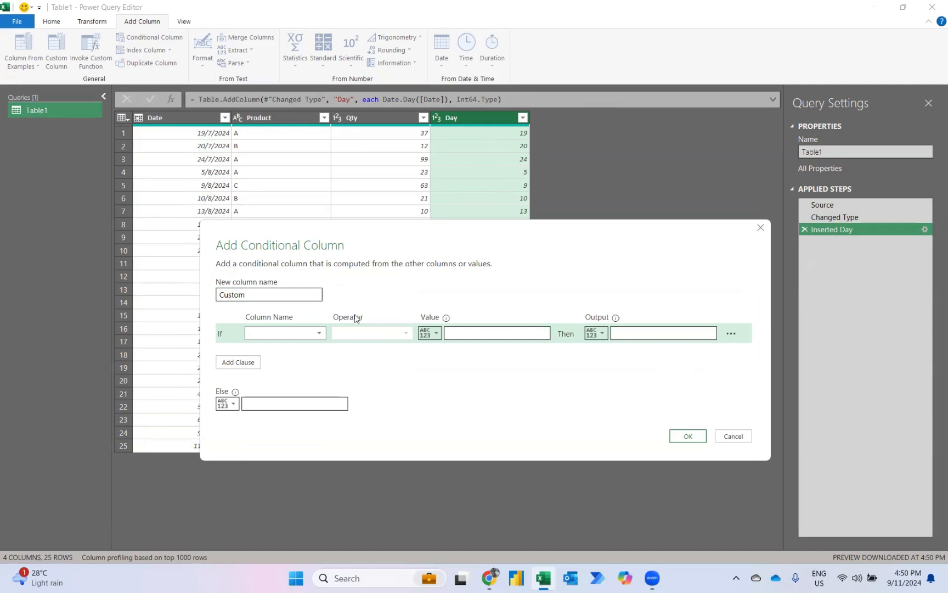
click(318, 333)
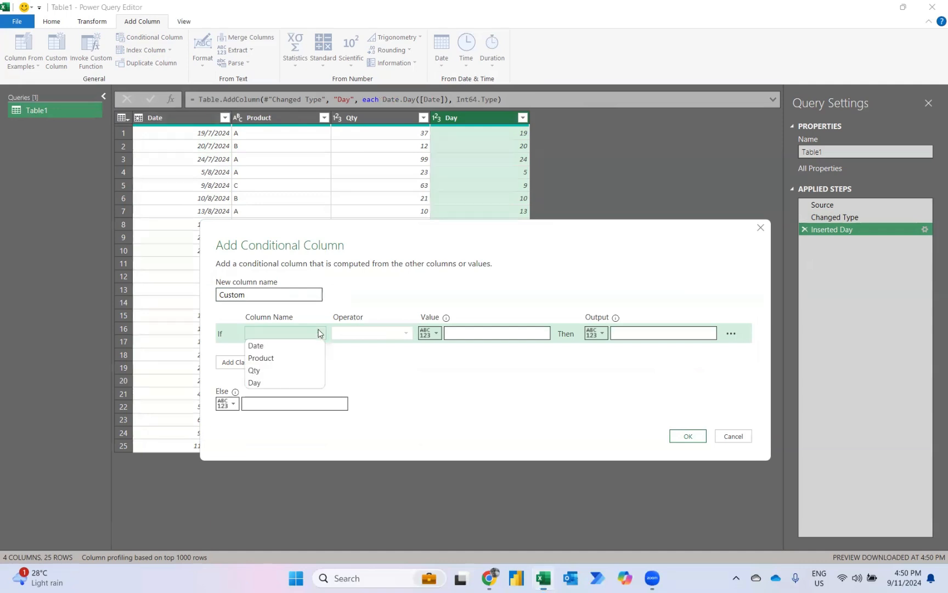
click(269, 382)
click(390, 336)
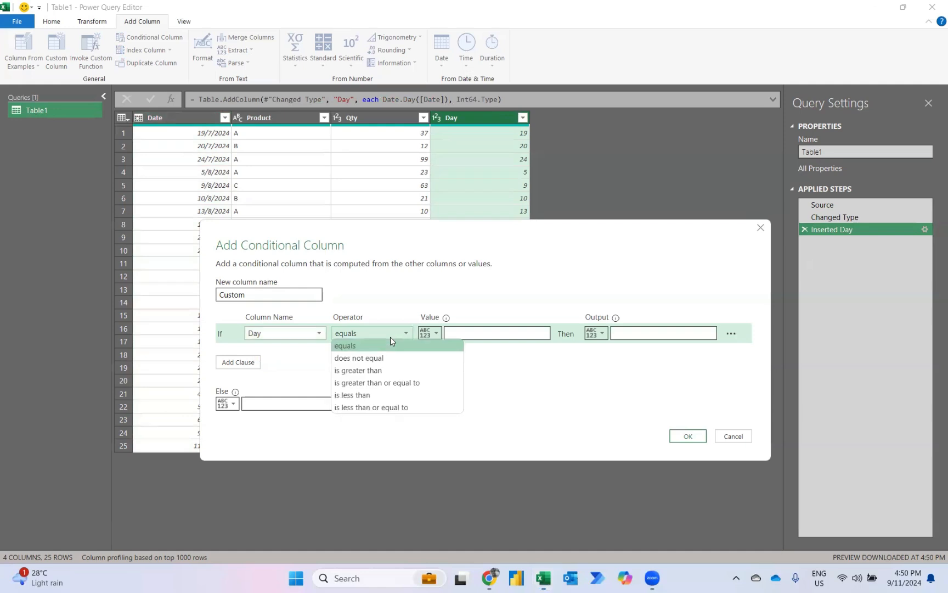
click(353, 407)
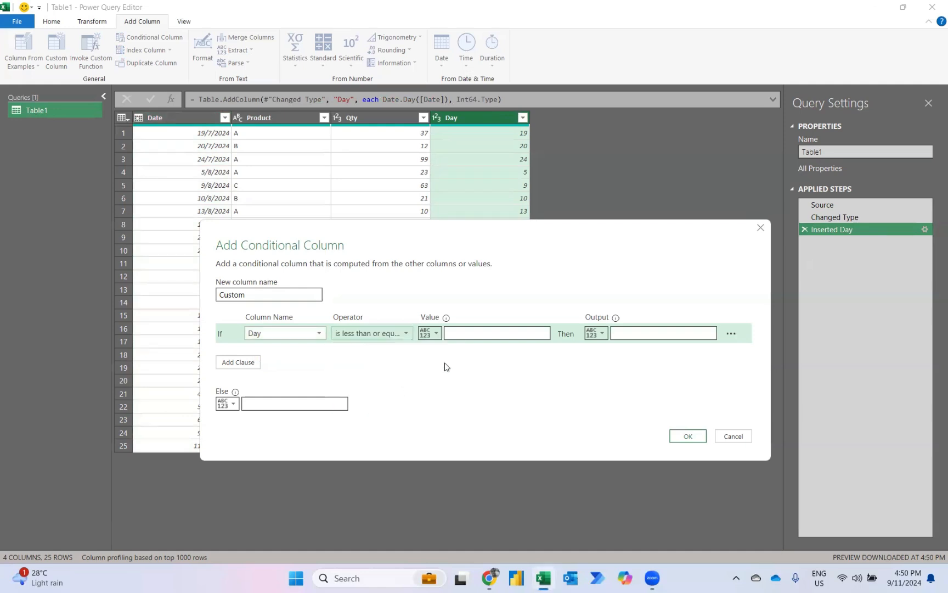
click(464, 334)
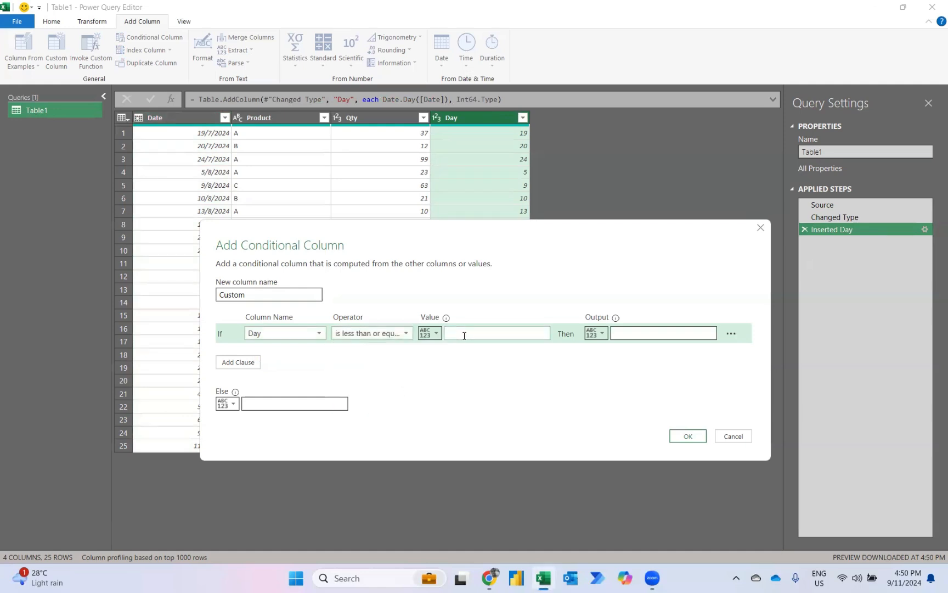
text(10)
click(625, 334)
key(Caps_Lock)
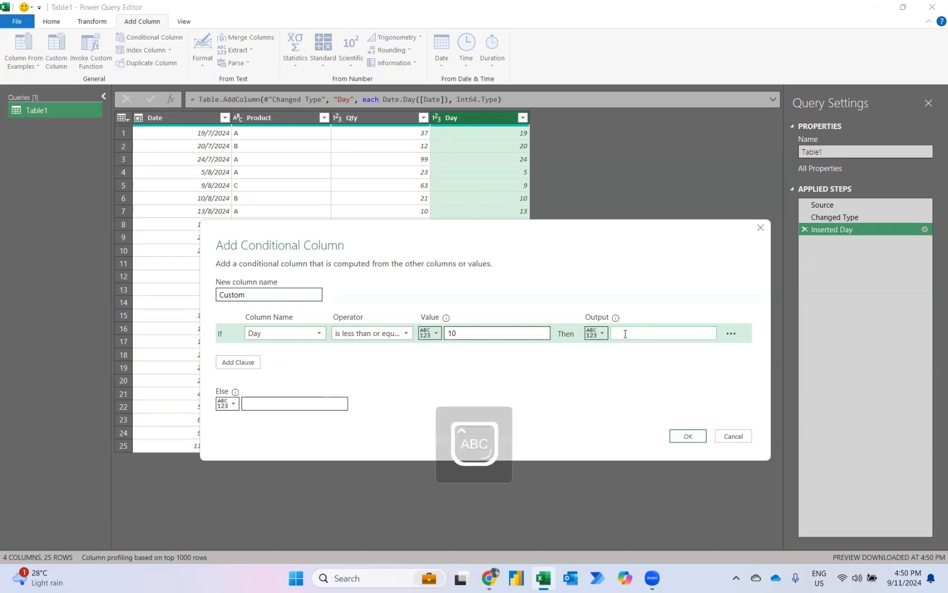
text(P1)
Add an else-if clause to the conditional column returning P2 if Day is less than or equal to 20
click(241, 362)
click(268, 354)
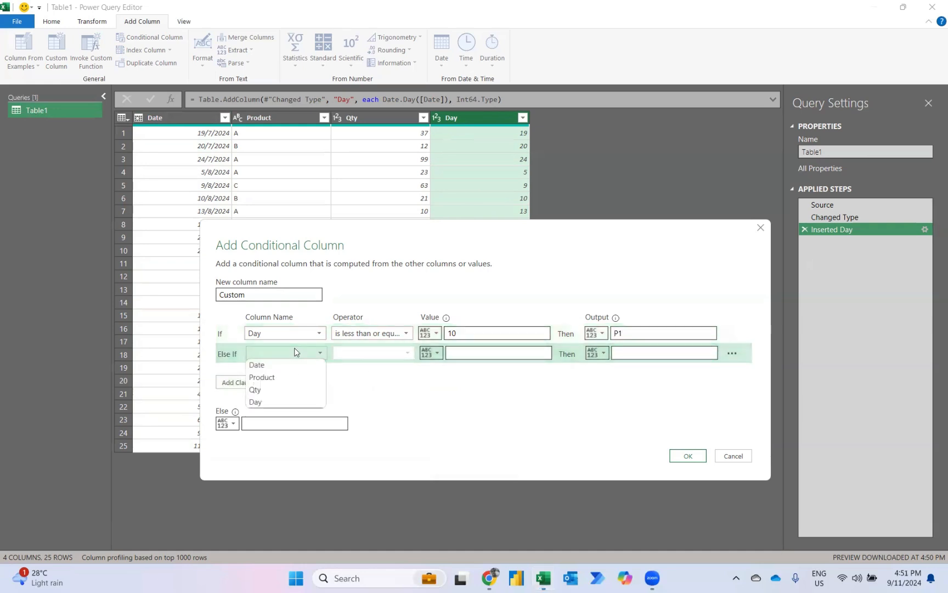
click(274, 406)
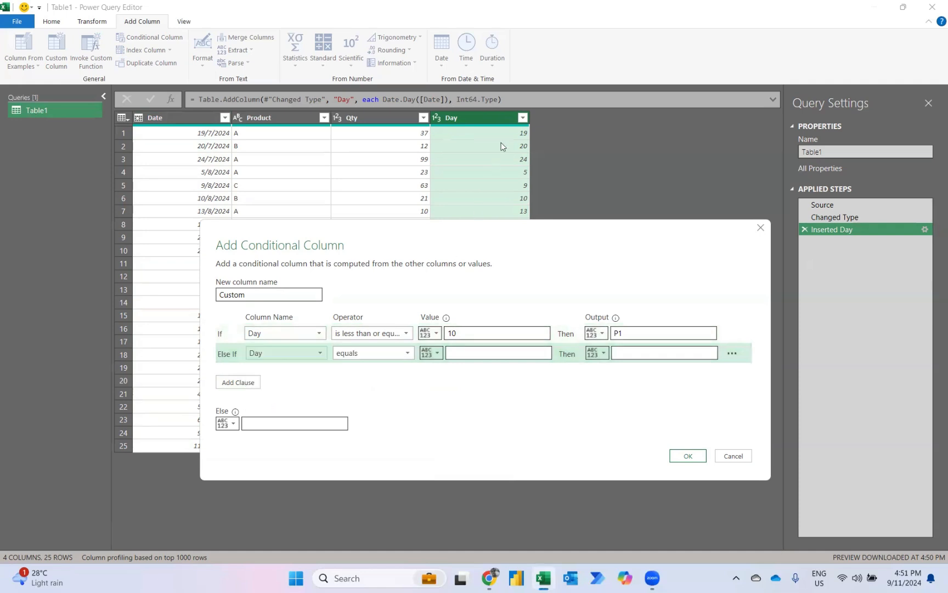
click(360, 353)
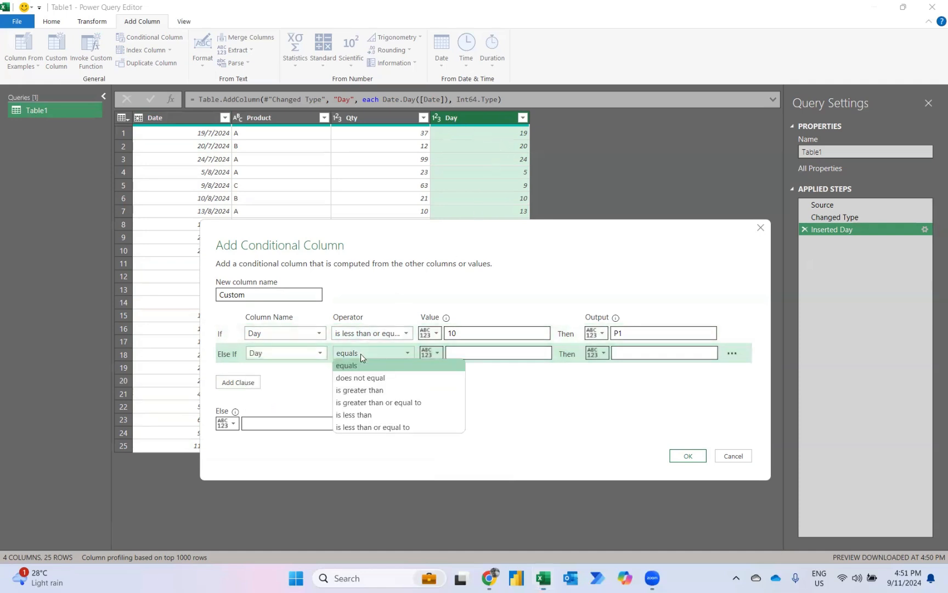
click(359, 427)
click(476, 352)
text(20)
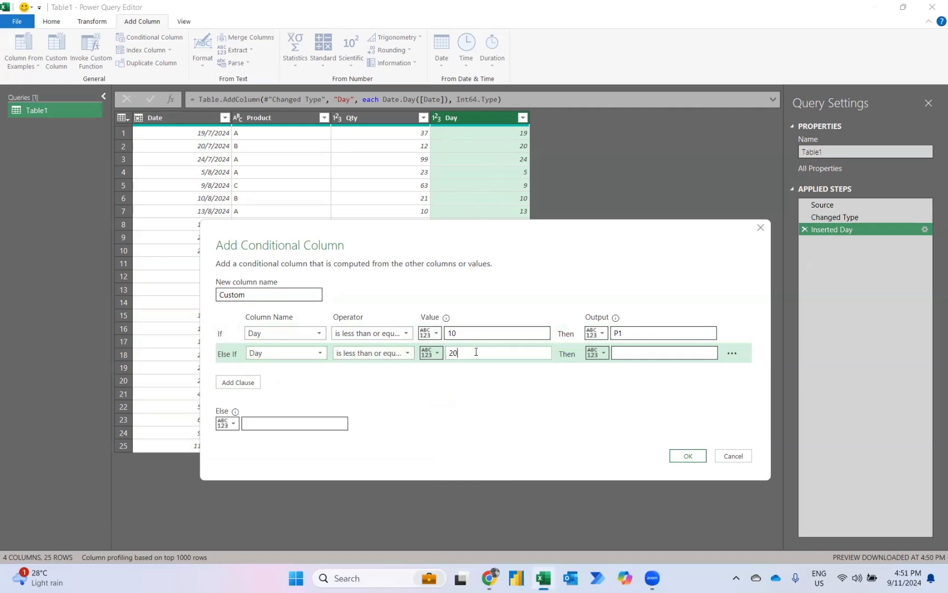
click(644, 356)
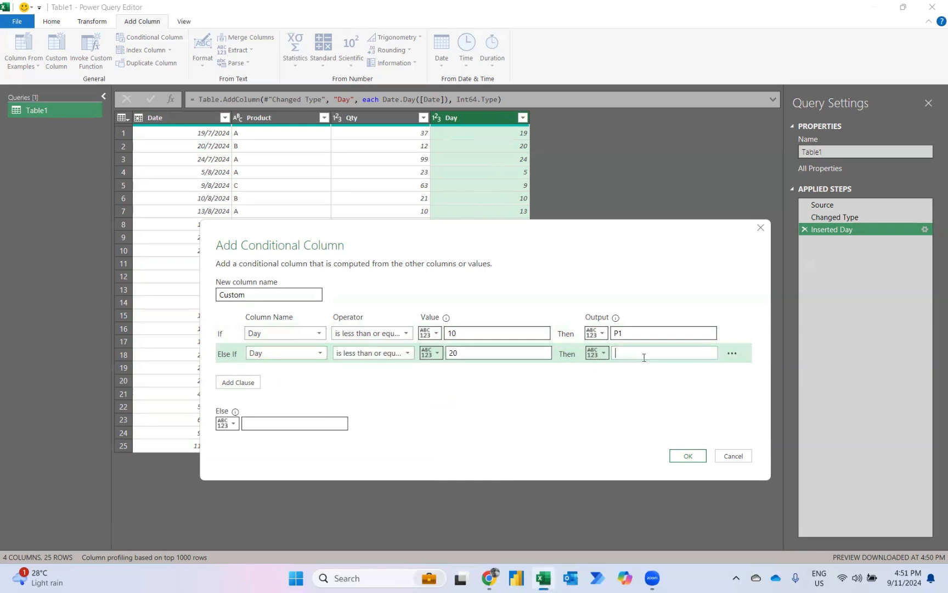
text(P2)
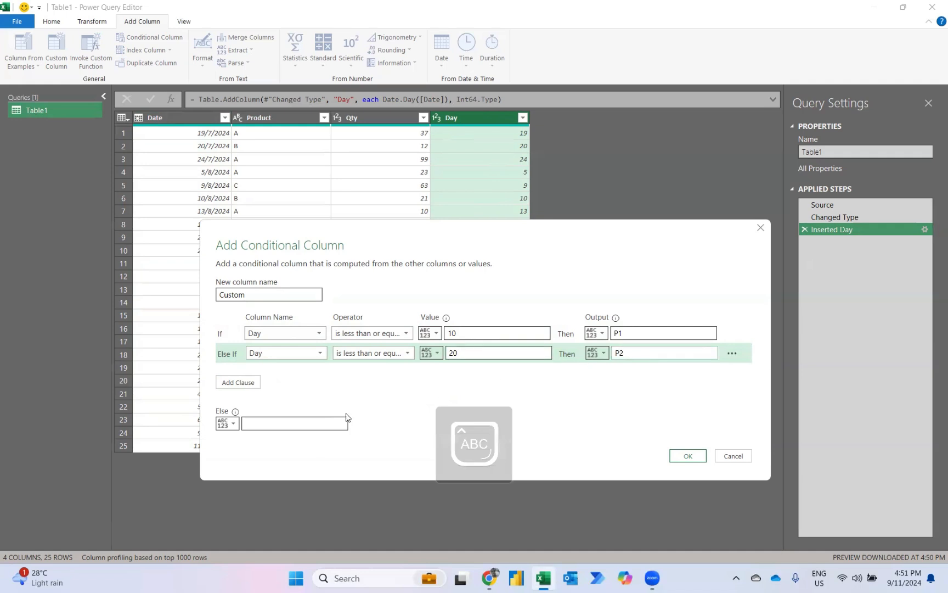
Create the conditional column with P3 as the else value and set the Custom column's data type to Text
click(268, 420)
text(P3)
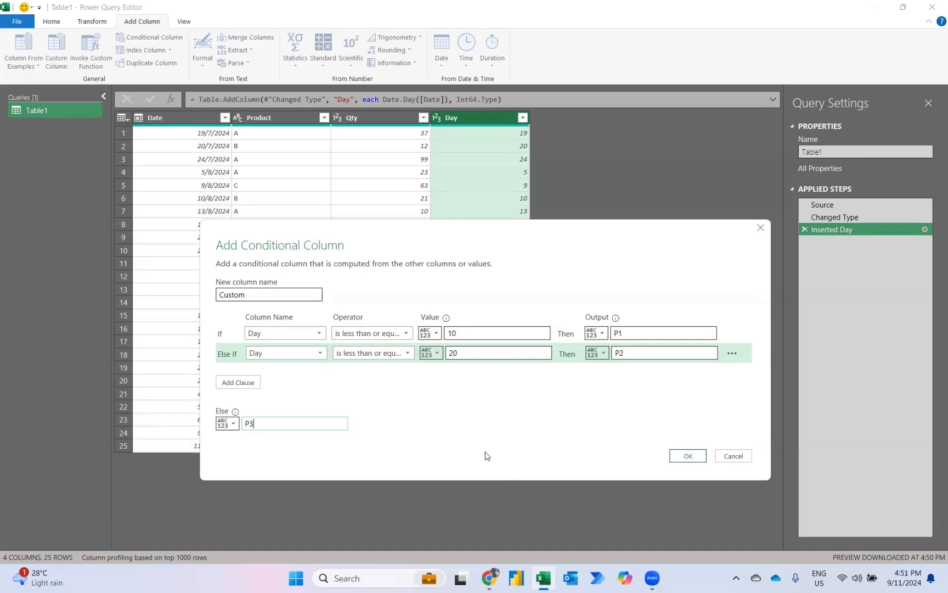
click(682, 456)
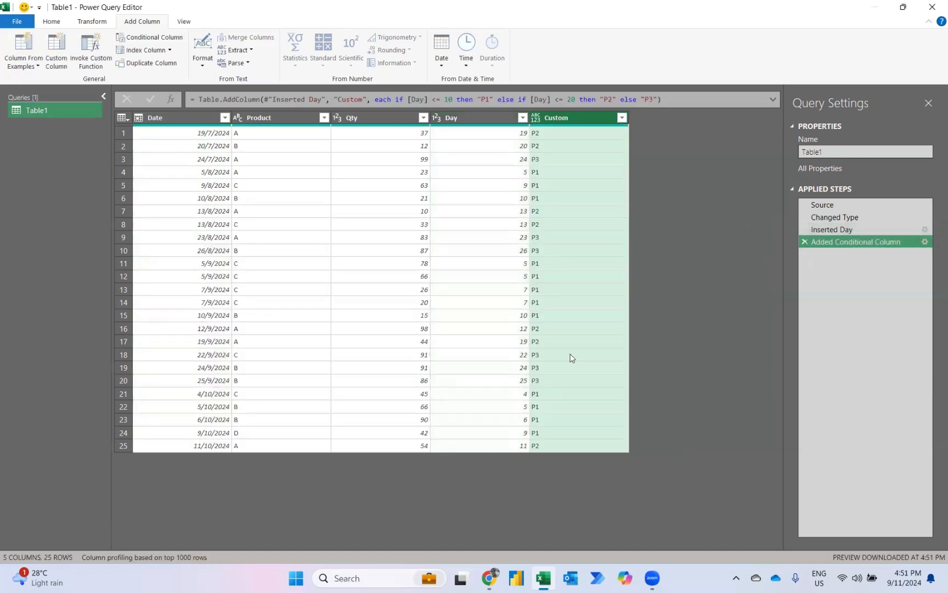
click(535, 118)
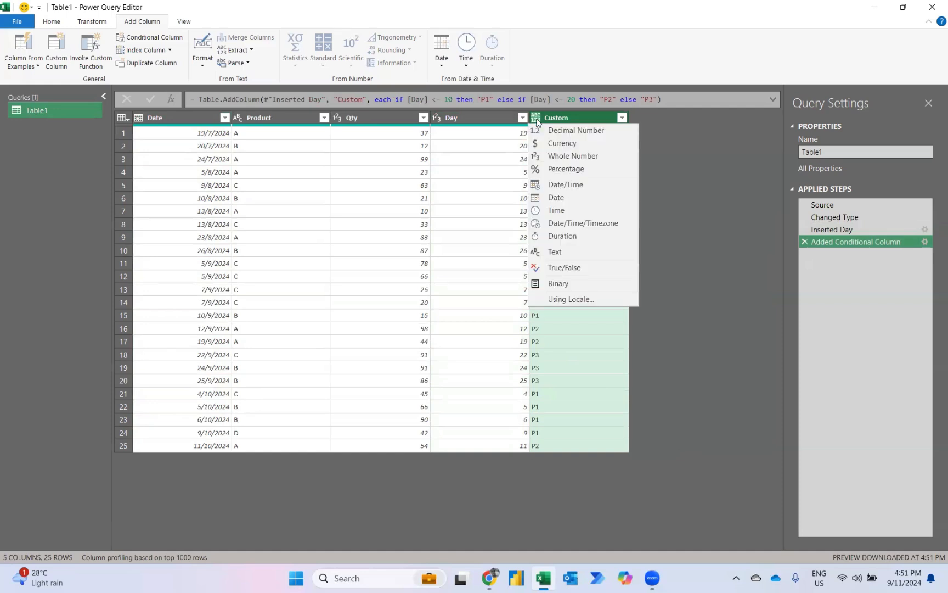
click(555, 252)
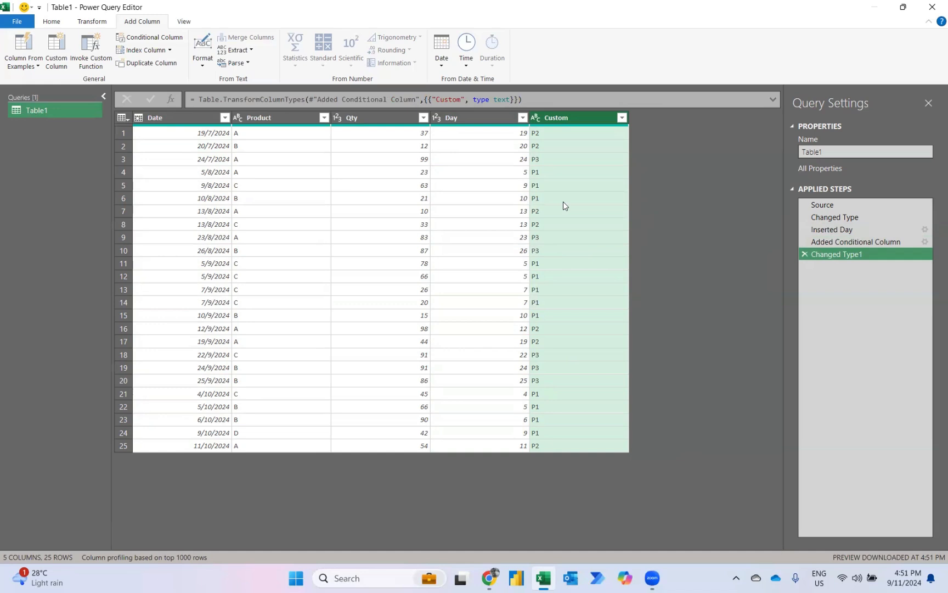
Add a column containing the month number extracted from the Date column
click(166, 118)
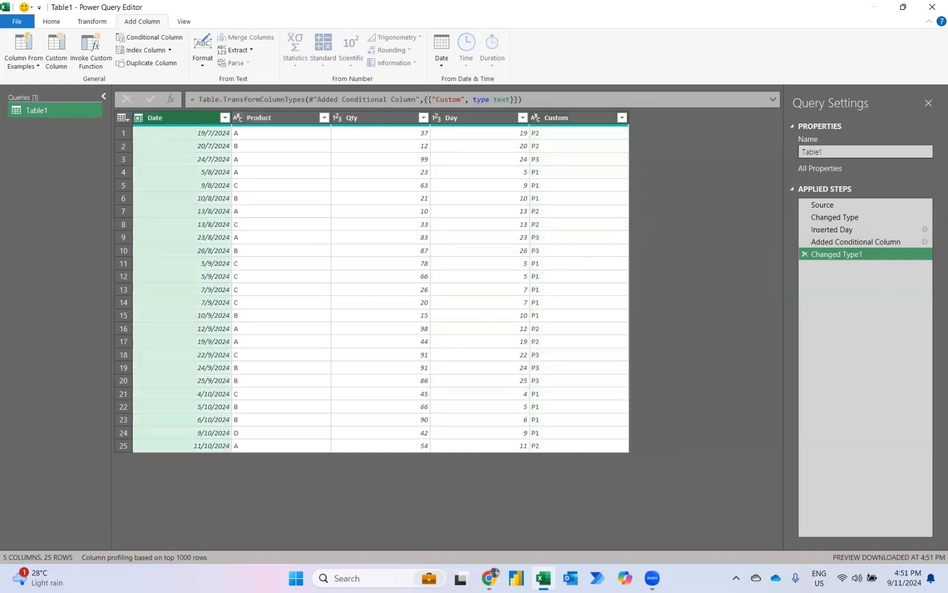
click(440, 67)
mouse_move(459, 133)
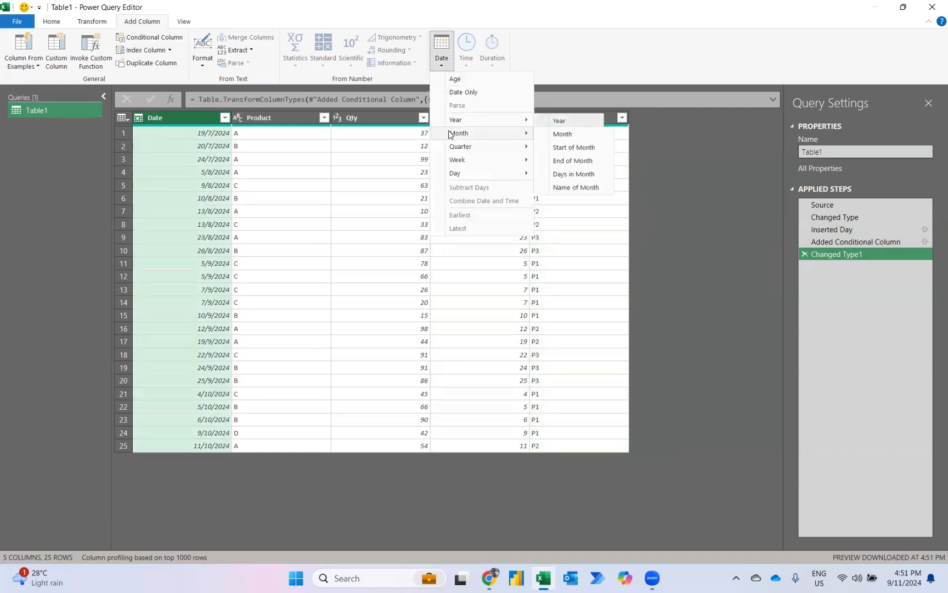
click(562, 134)
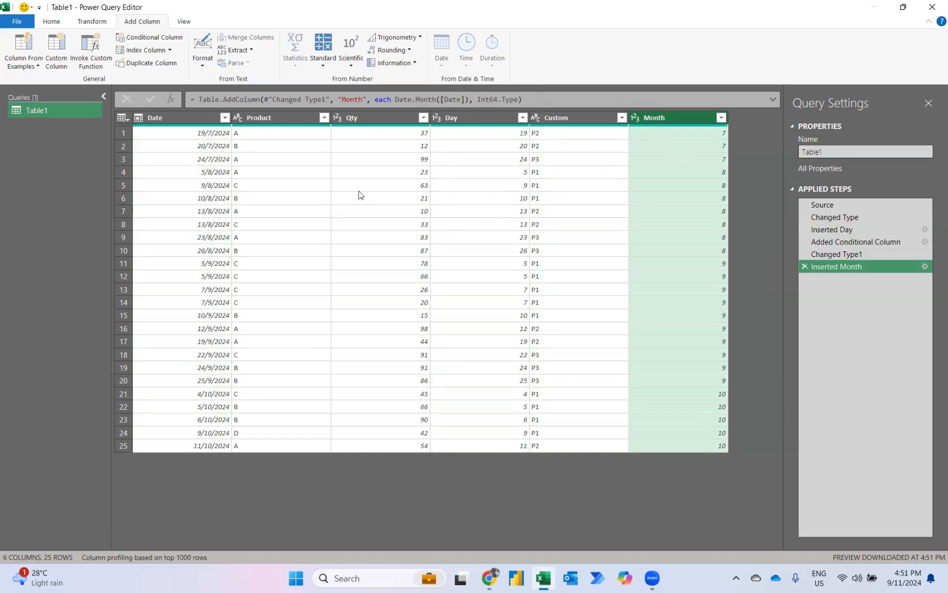
Remove the Product, Day and Date columns from the query
click(276, 118)
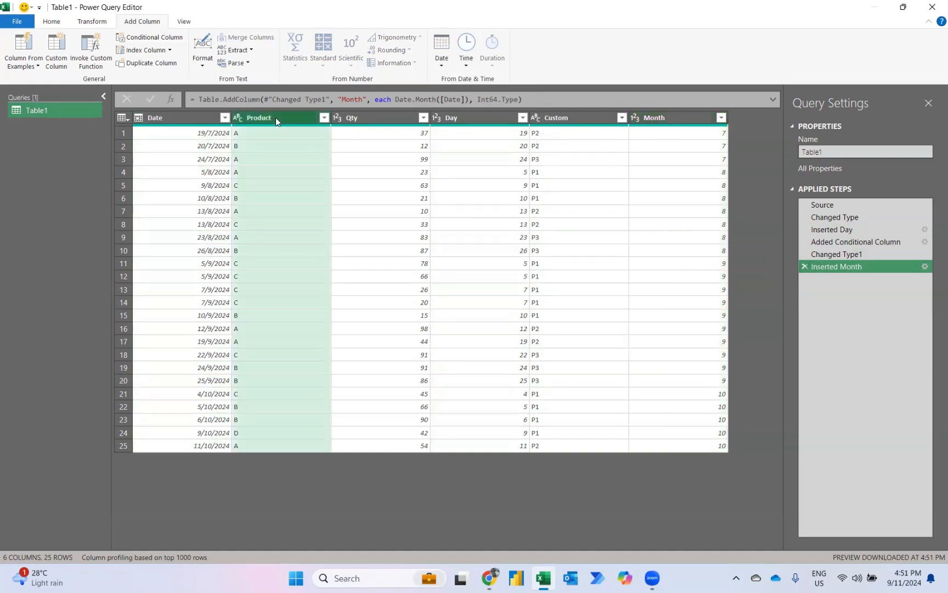
ctrl+click(484, 120)
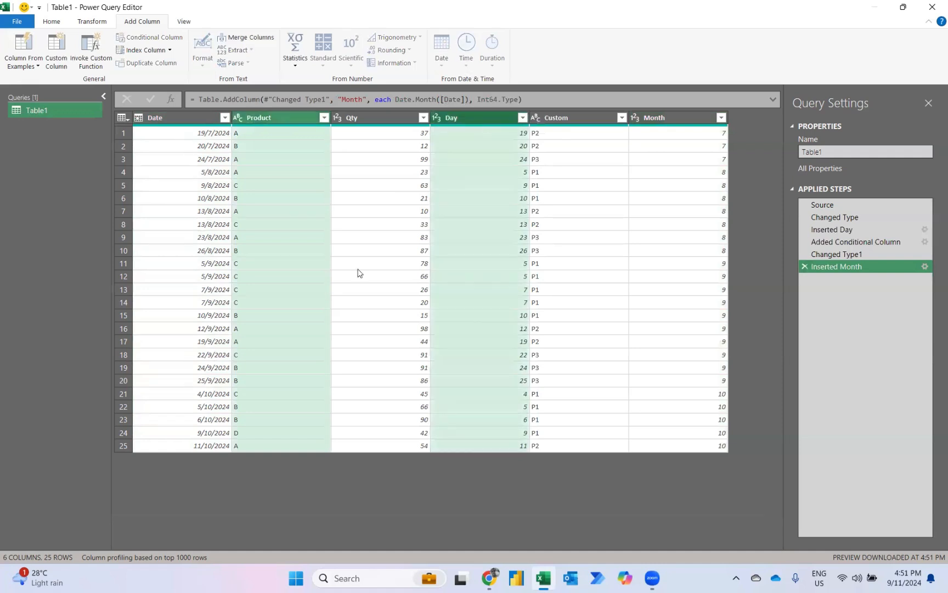
key(Delete)
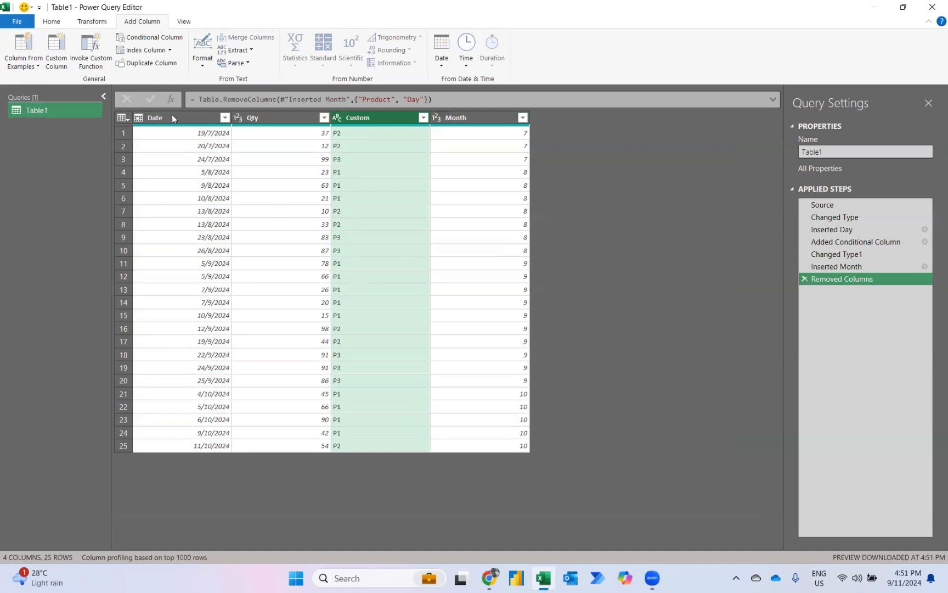
click(158, 118)
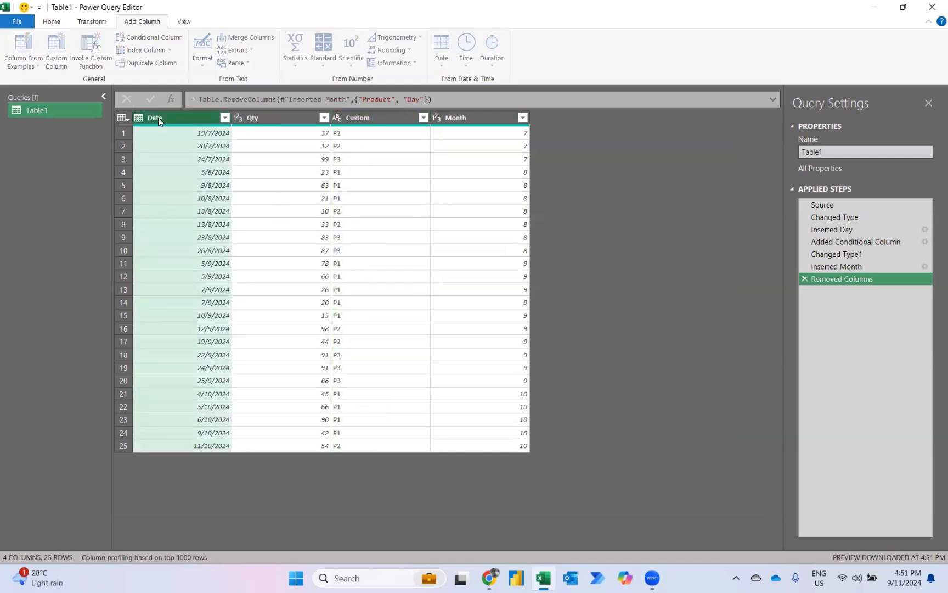
key(Delete)
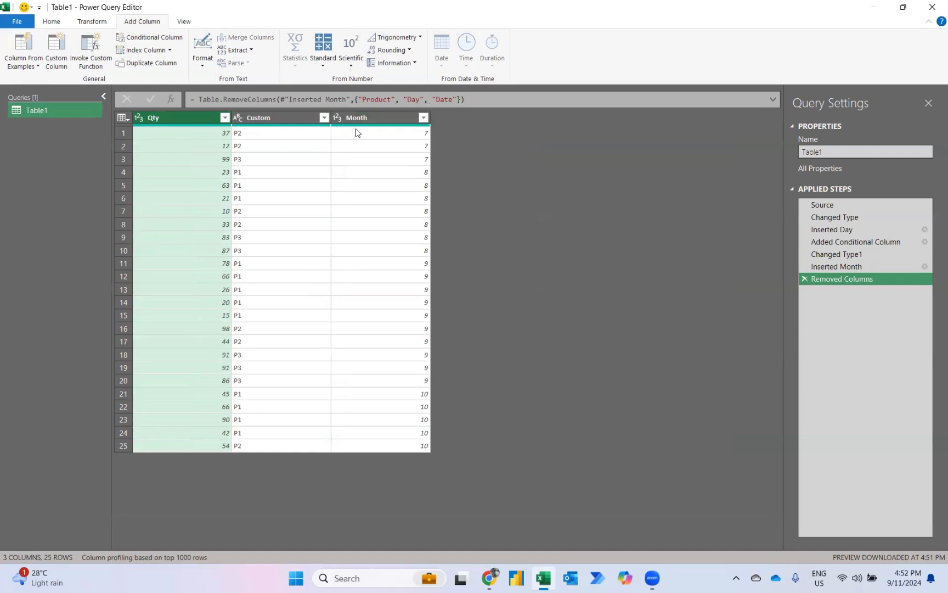
Pivot the Custom column with Qty as the values column aggregated by Sum, and move the P1 column directly after Month
click(291, 119)
click(98, 23)
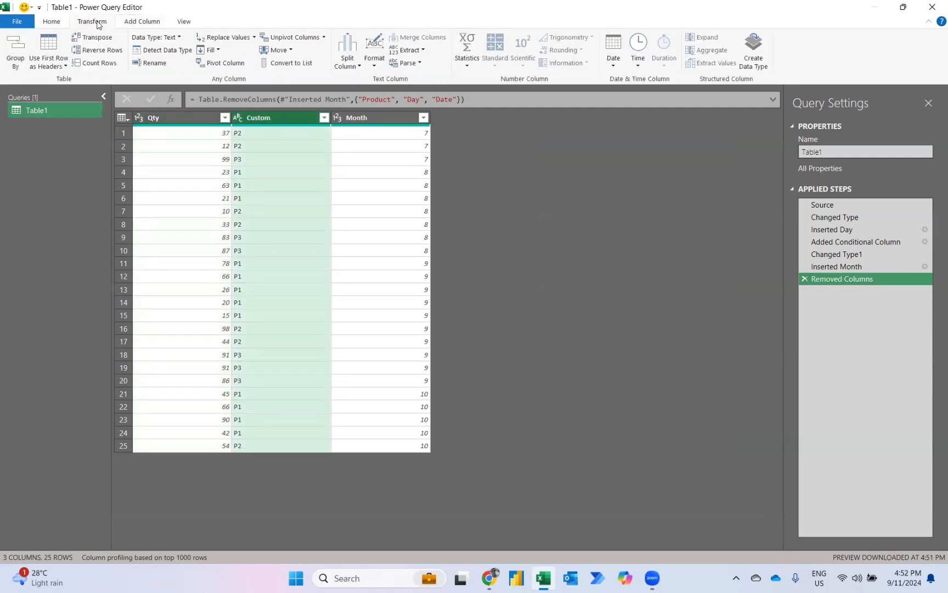
click(234, 63)
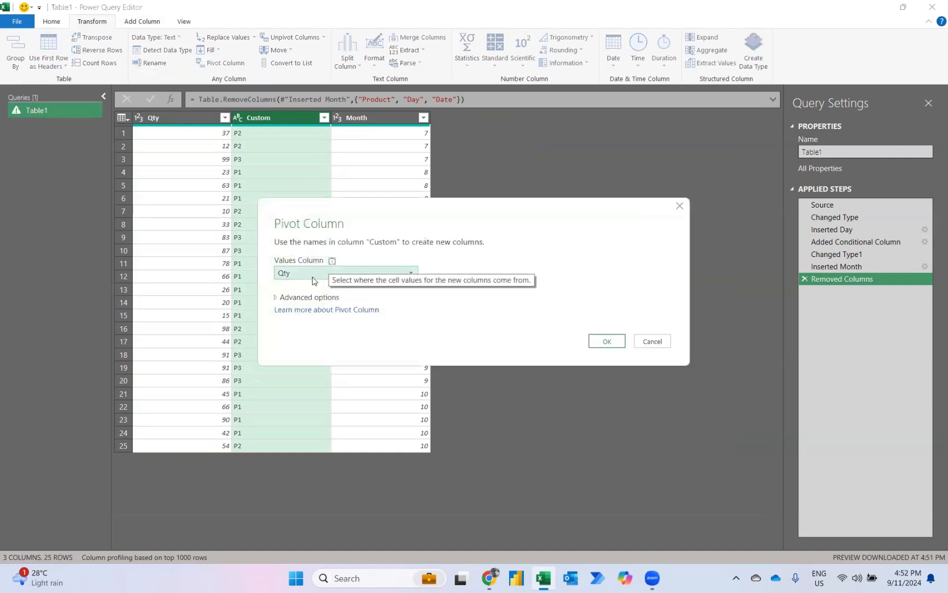
click(276, 297)
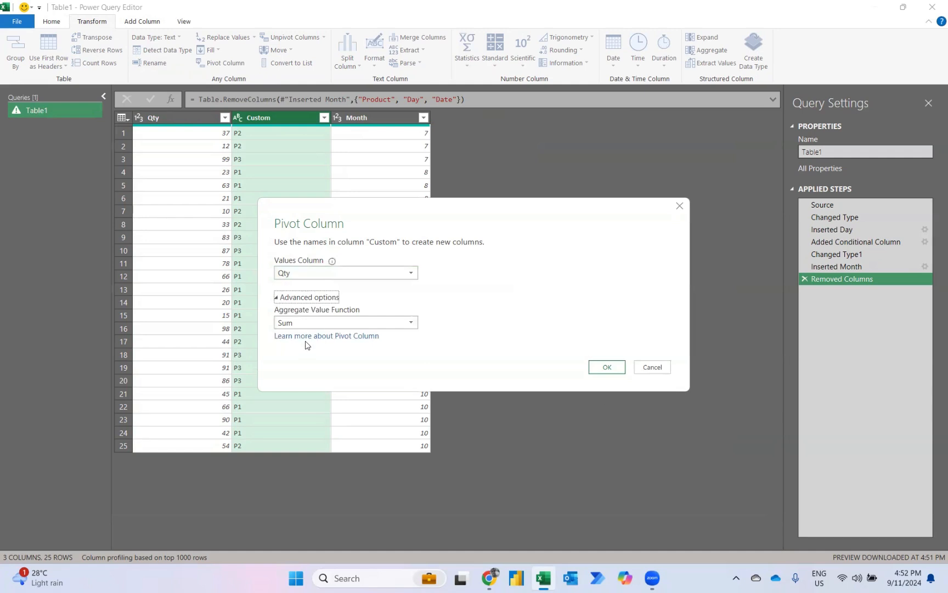
click(607, 366)
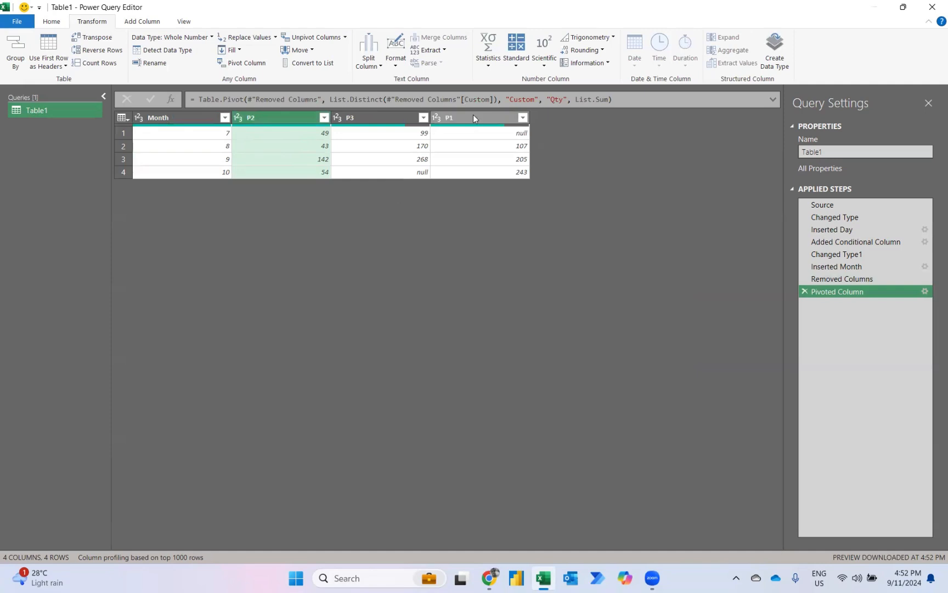
drag(474, 114, 286, 110)
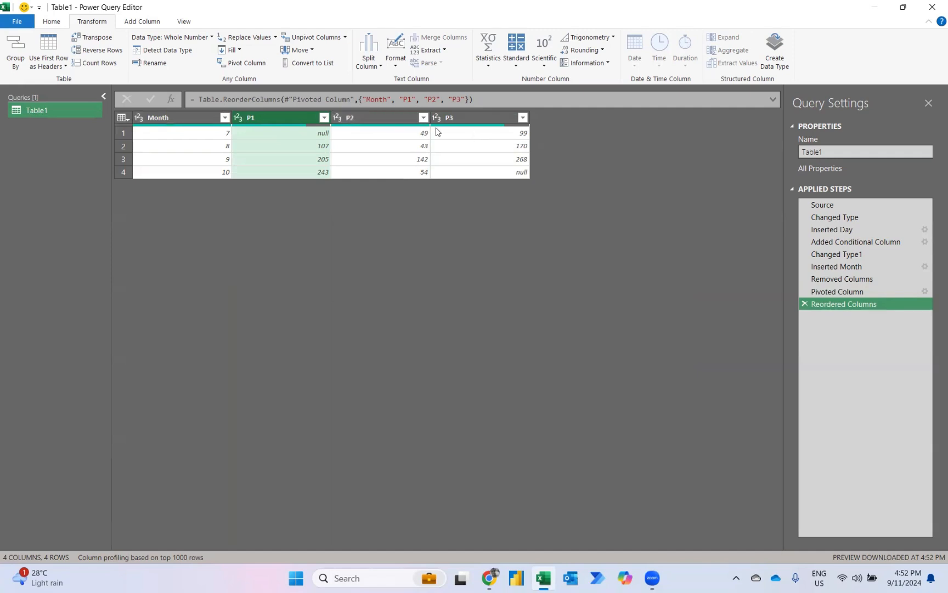
Replace null with 0 in the P1, P2 and P3 columns
click(485, 120)
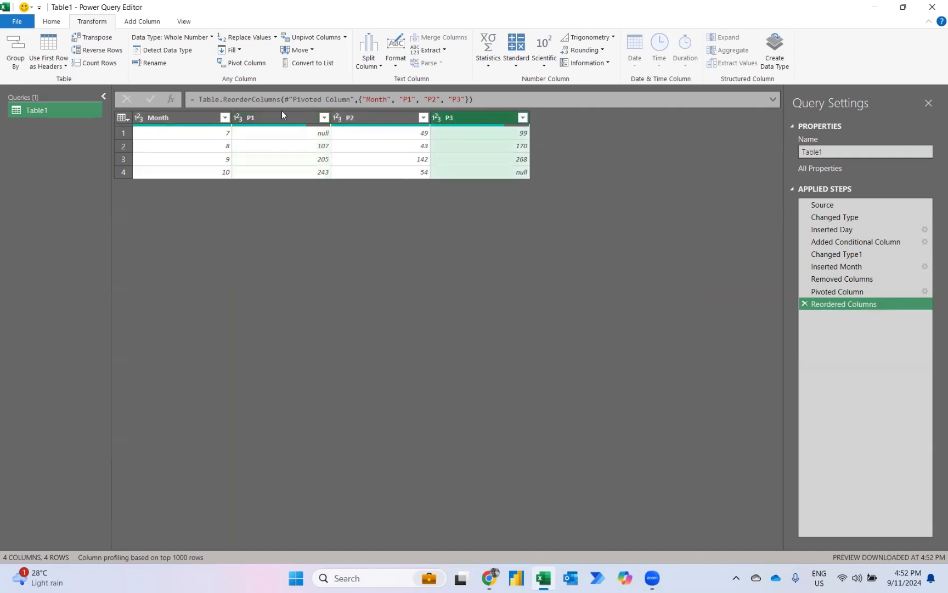
click(275, 118)
shift+click(459, 122)
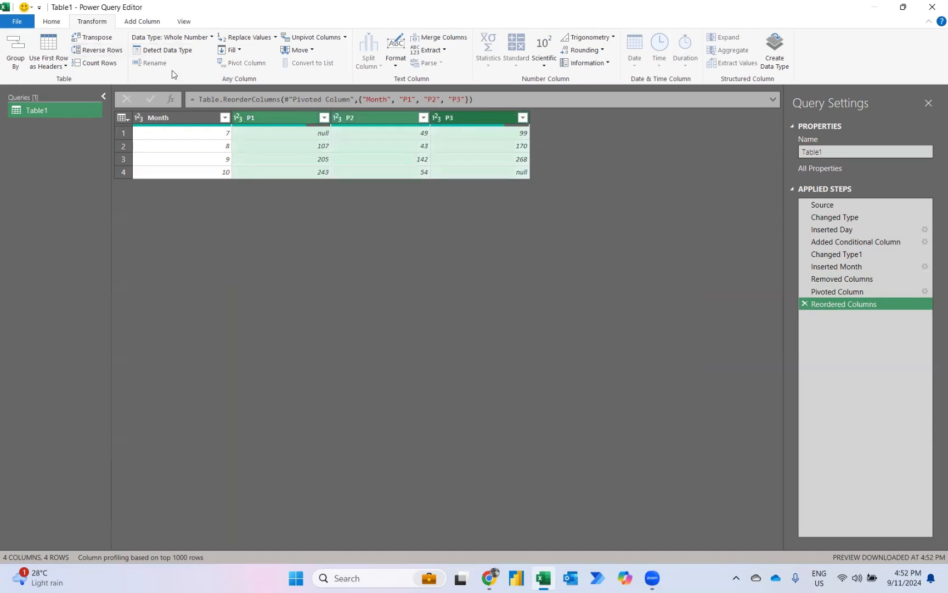
click(236, 38)
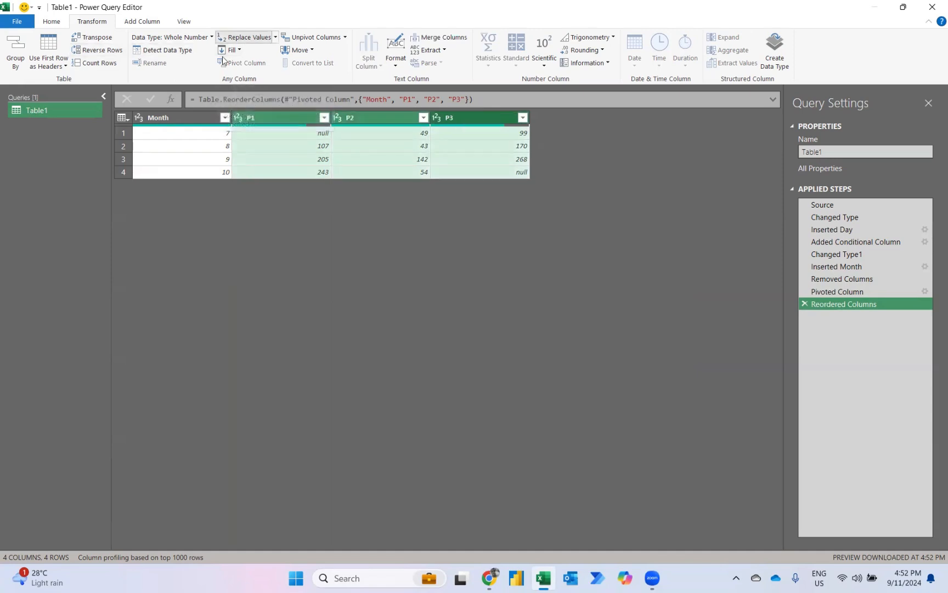
text(NUL)
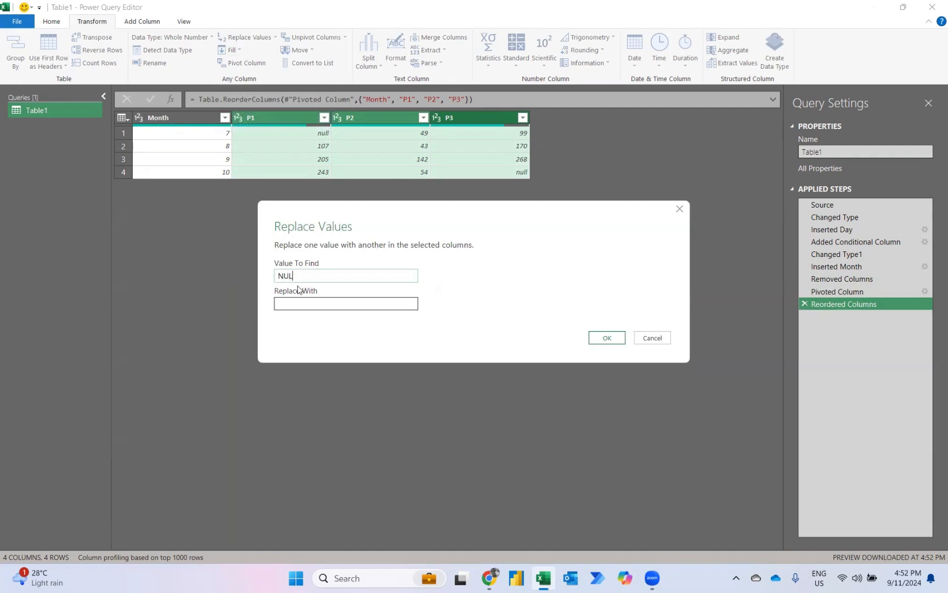
text(L)
key(BackSpace)
key(BackSpace)
key(BackSpace)
key(BackSpace)
key(Caps_Lock)
text(n)
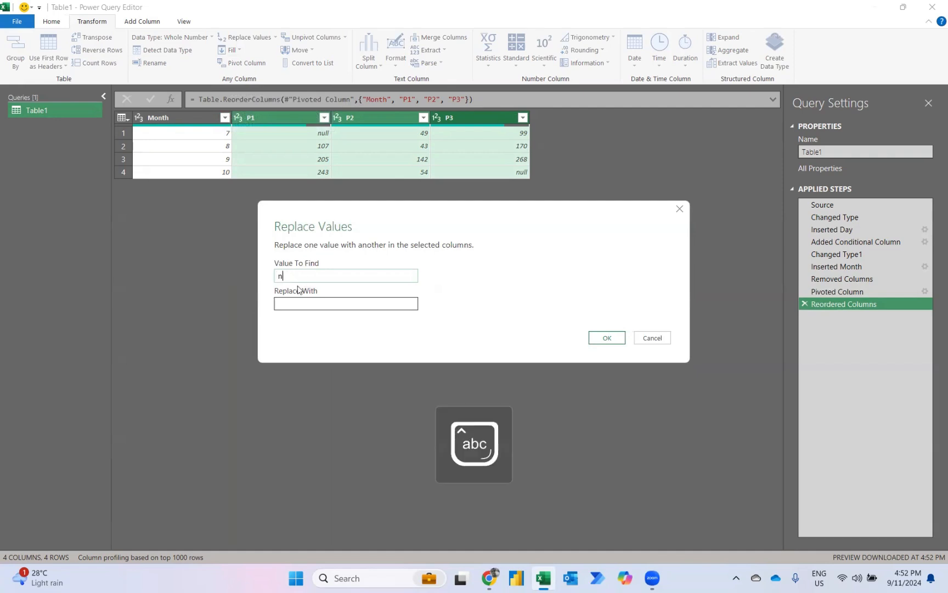
text(ull)
key(Tab)
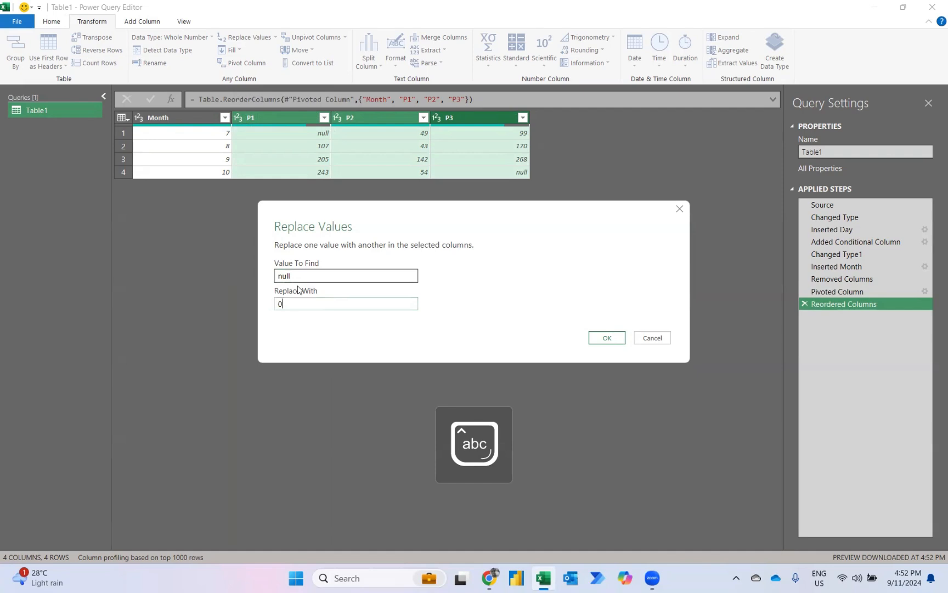
click(606, 338)
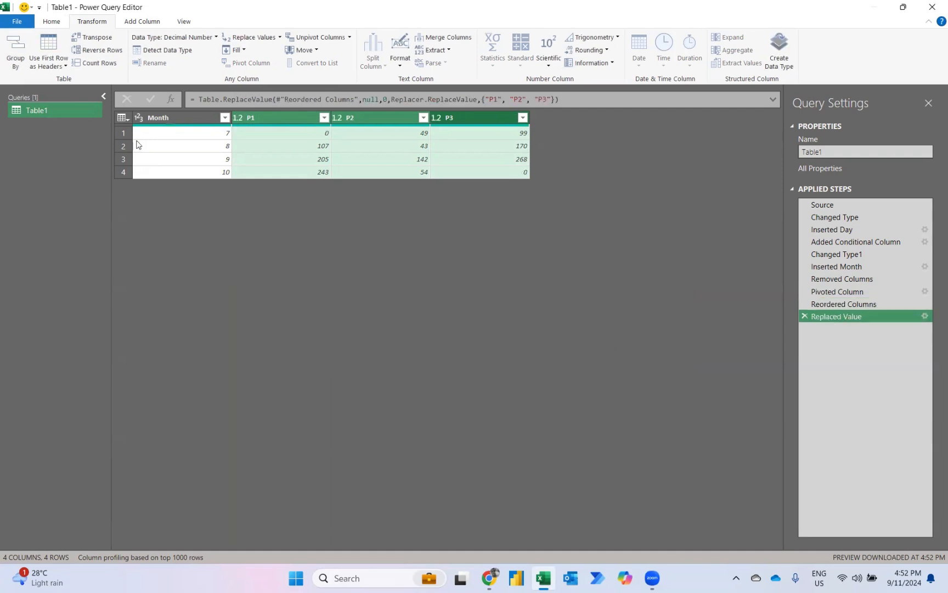
Close the query and load it as a table to cell N3 of the existing Home worksheet
click(51, 21)
click(16, 66)
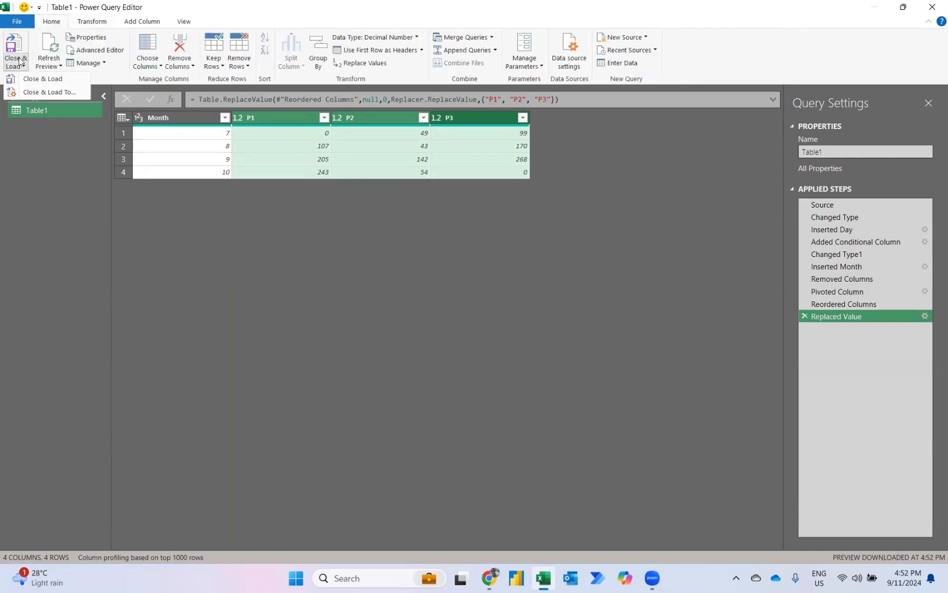
click(31, 88)
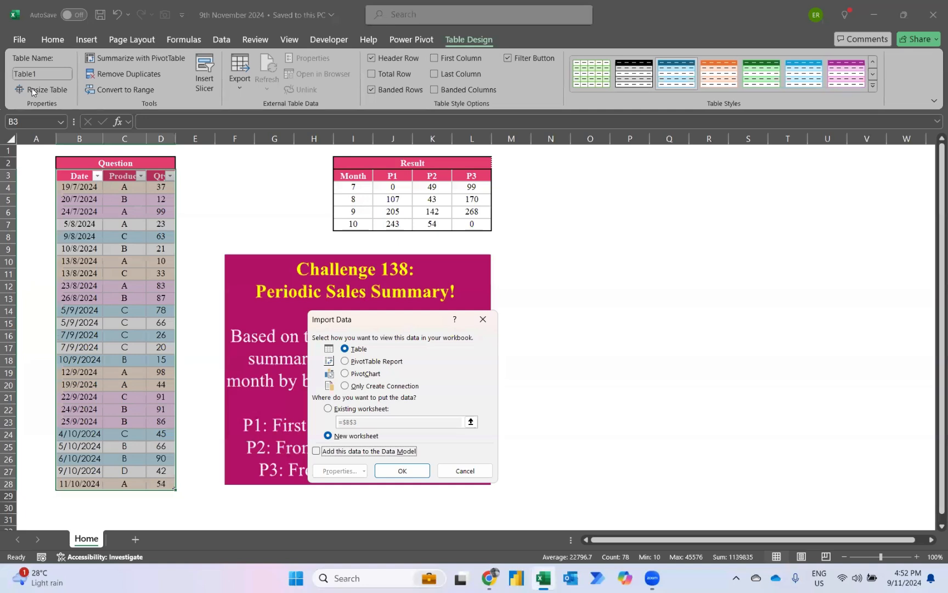
click(327, 409)
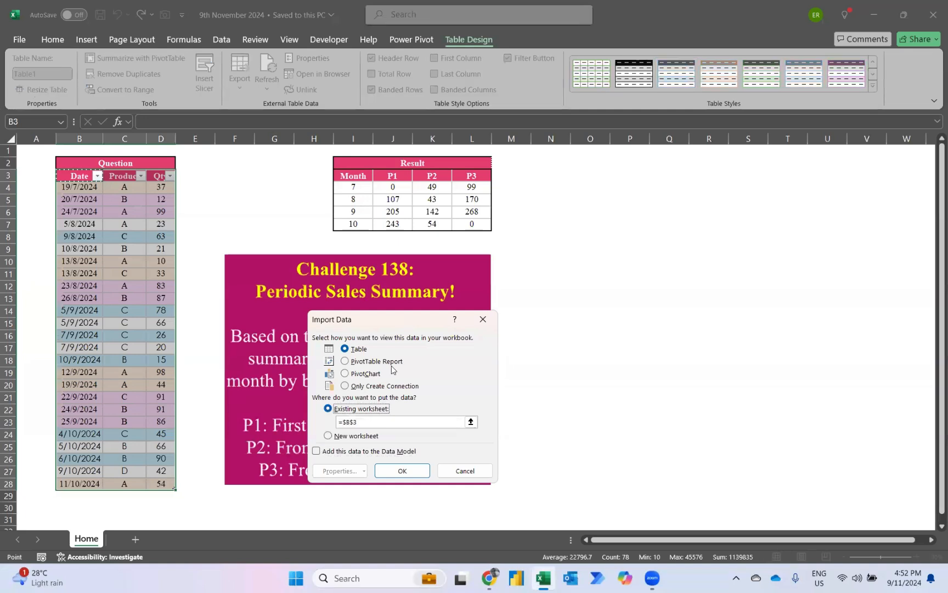
click(373, 423)
click(471, 422)
click(486, 331)
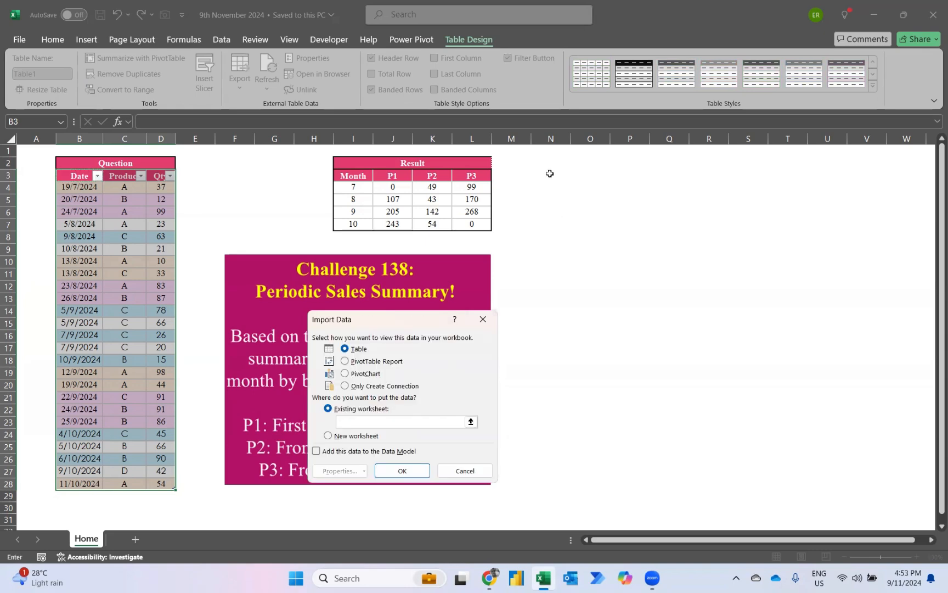
click(549, 173)
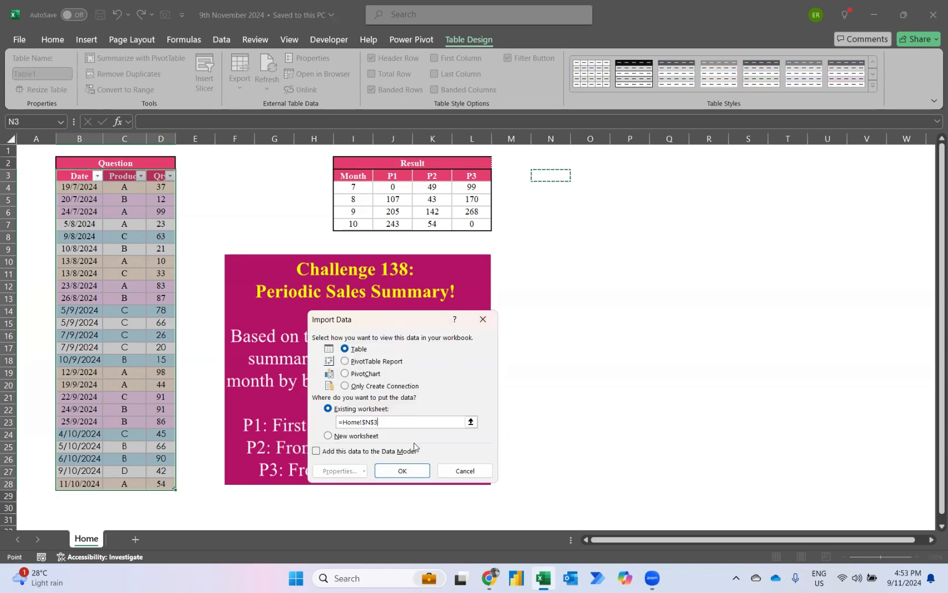
click(398, 471)
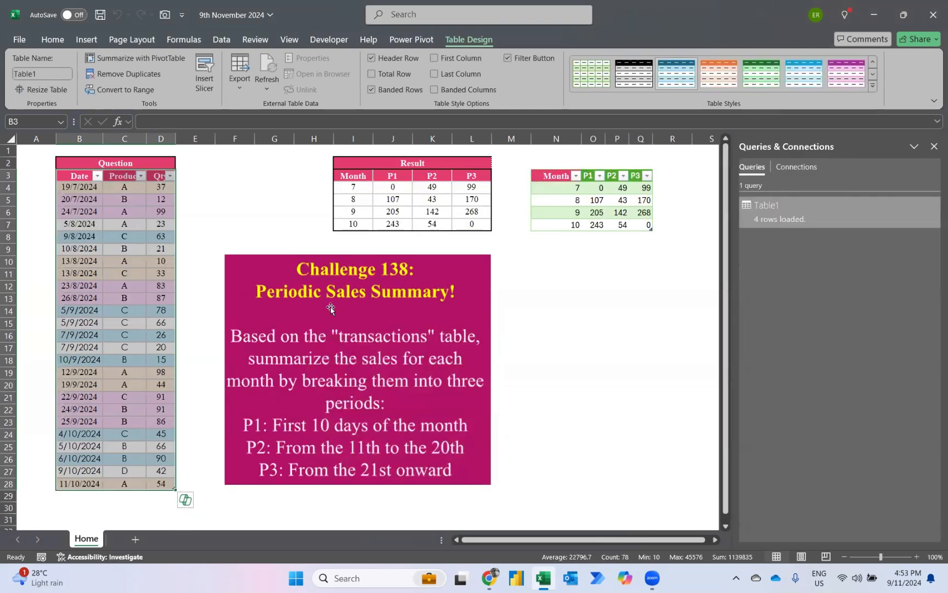
Add the dates 5/11/2024, 8/11/2024 and 24/11/2024 below the Question table's last row, in B29:B31
click(62, 500)
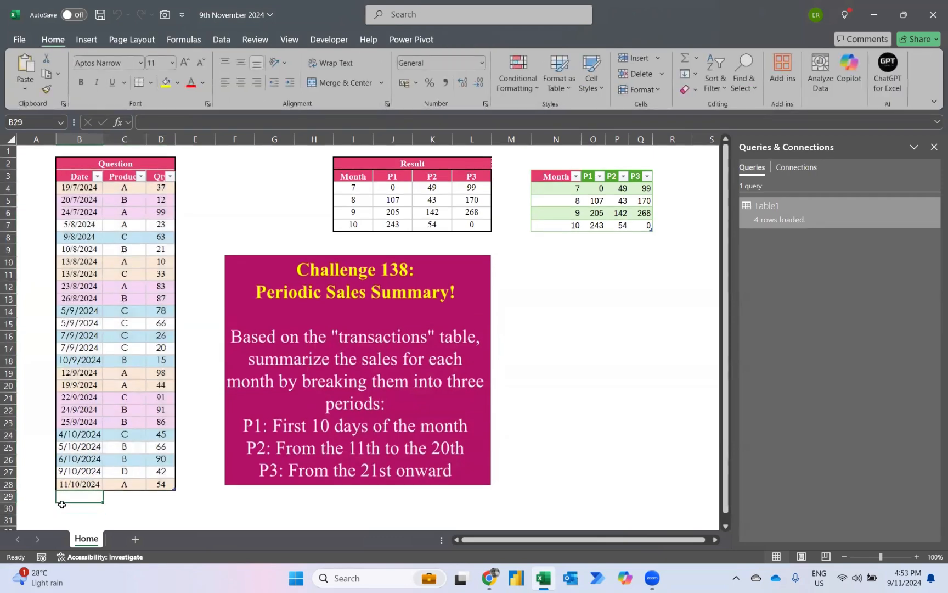
text(5/11/2024)
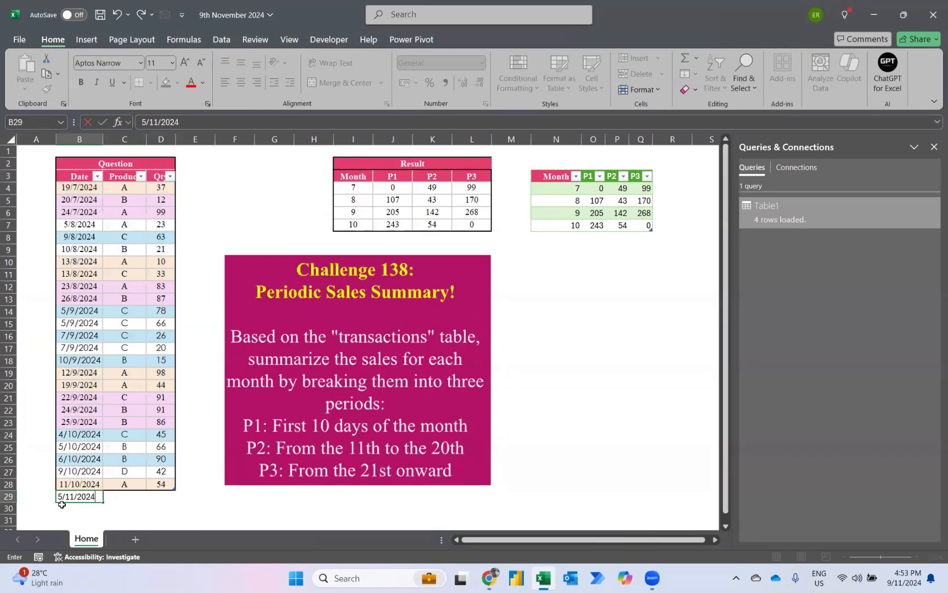
key(Return)
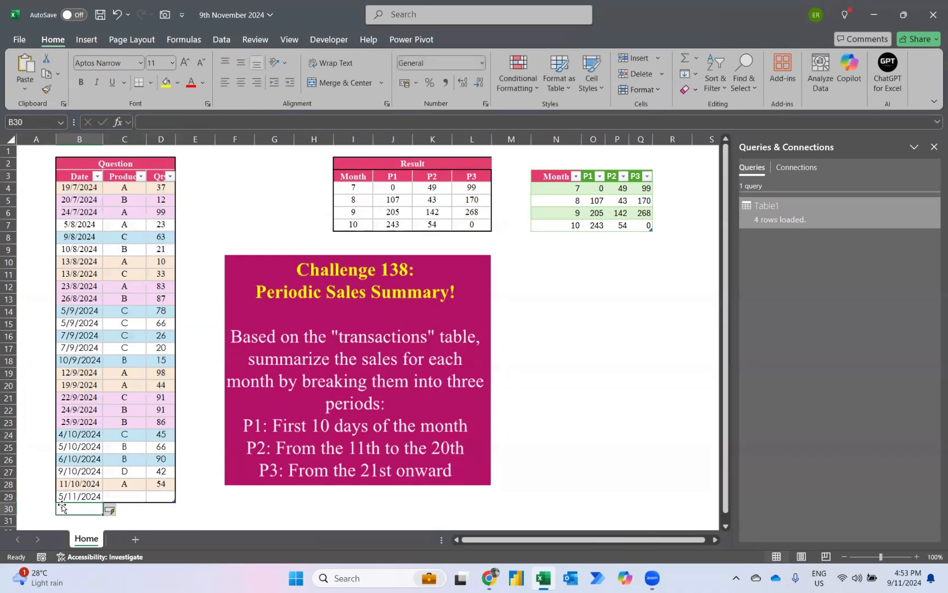
text(8/11/2)
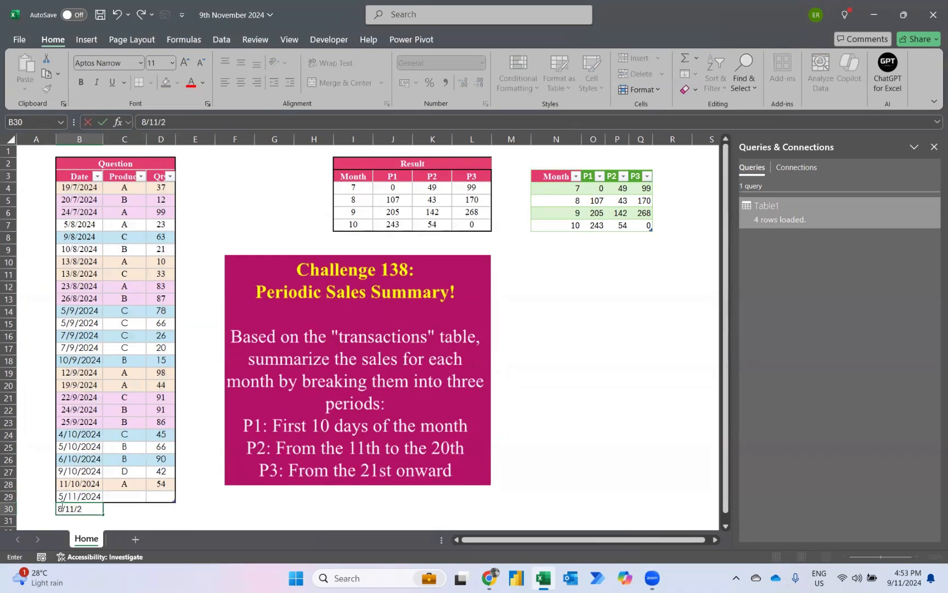
text(024)
key(Return)
text(24)
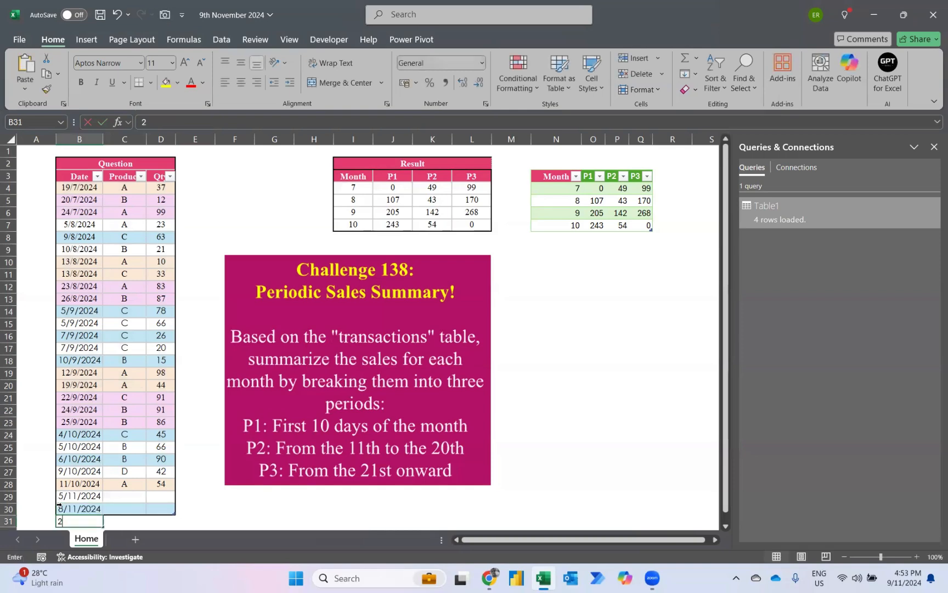
text(/11/202)
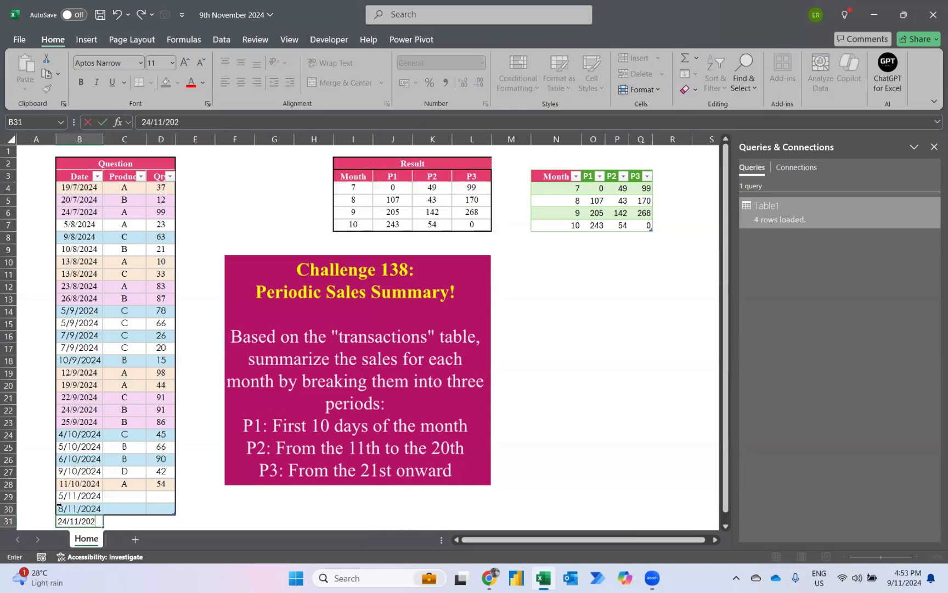
Enter products A, B and C for the three November rows, in C29:C31
key(Up)
key(Up)
key(Right)
key(Caps_Lock)
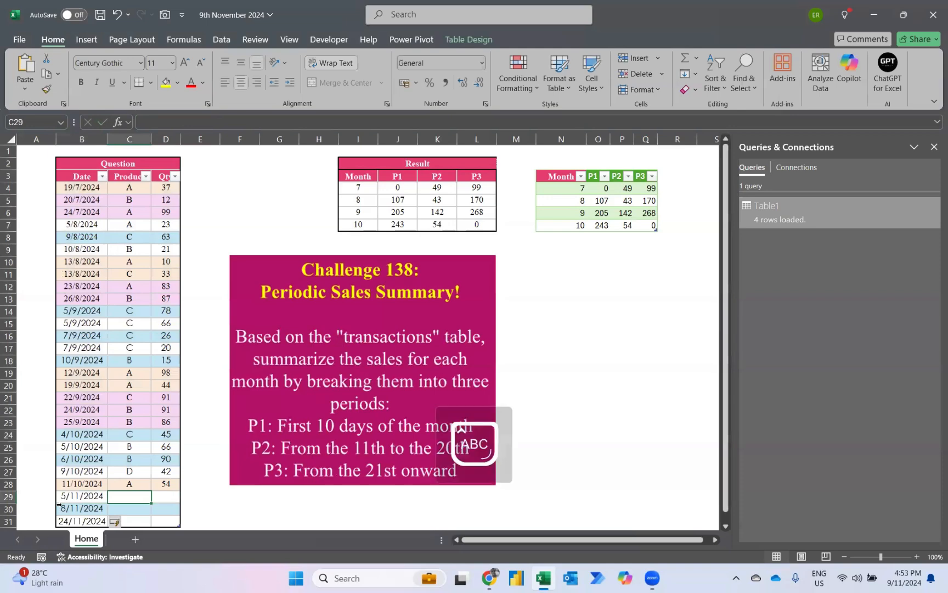
text(A)
key(Return)
text(B)
key(Return)
text(C)
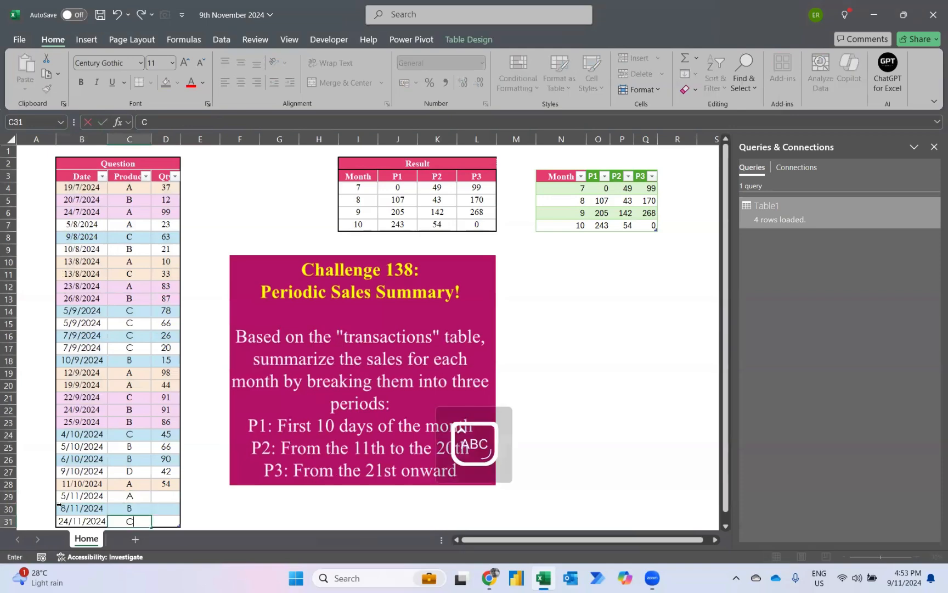
Enter quantities 10, 20 and 50 for the three November rows, in D29:D31
key(Up)
key(Up)
key(Right)
text(10)
key(Return)
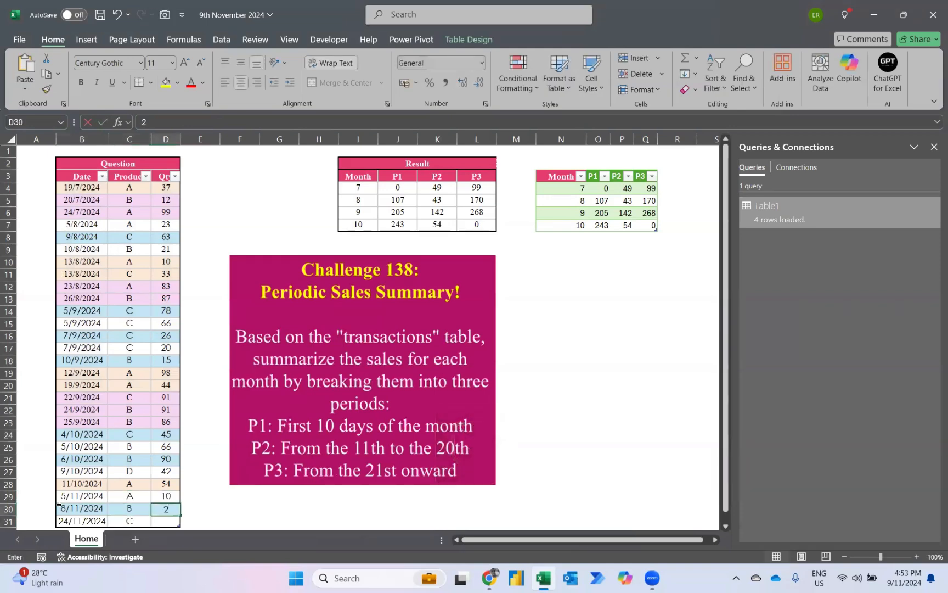
text(20)
key(Return)
text(50)
key(Return)
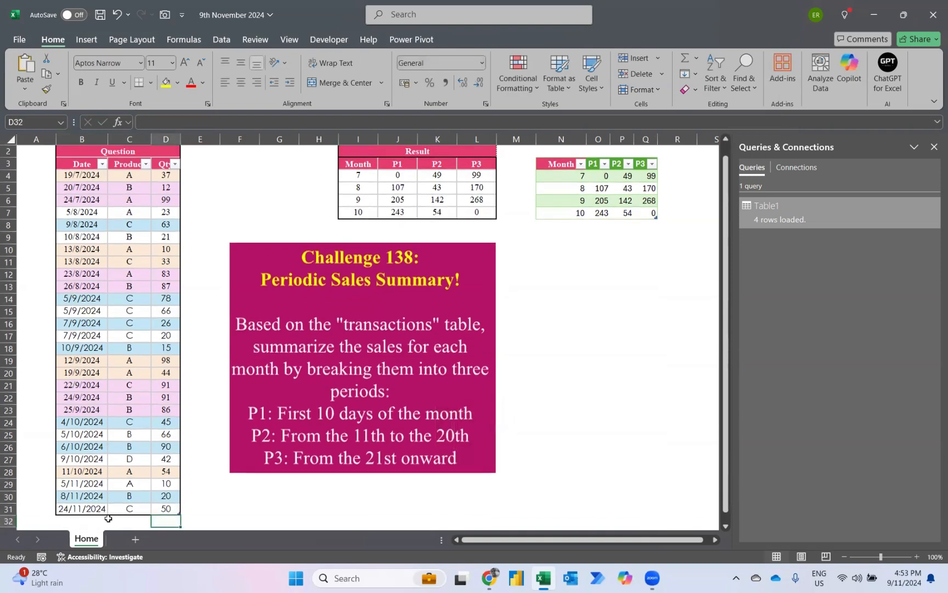
Refresh the loaded query table at N3 so it includes the added November transactions
right_click(567, 190)
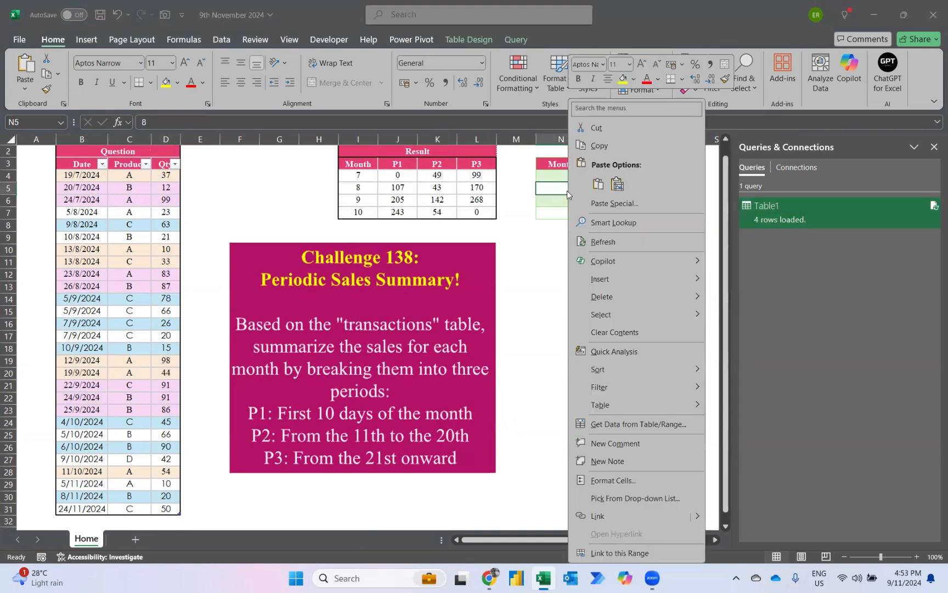
click(593, 243)
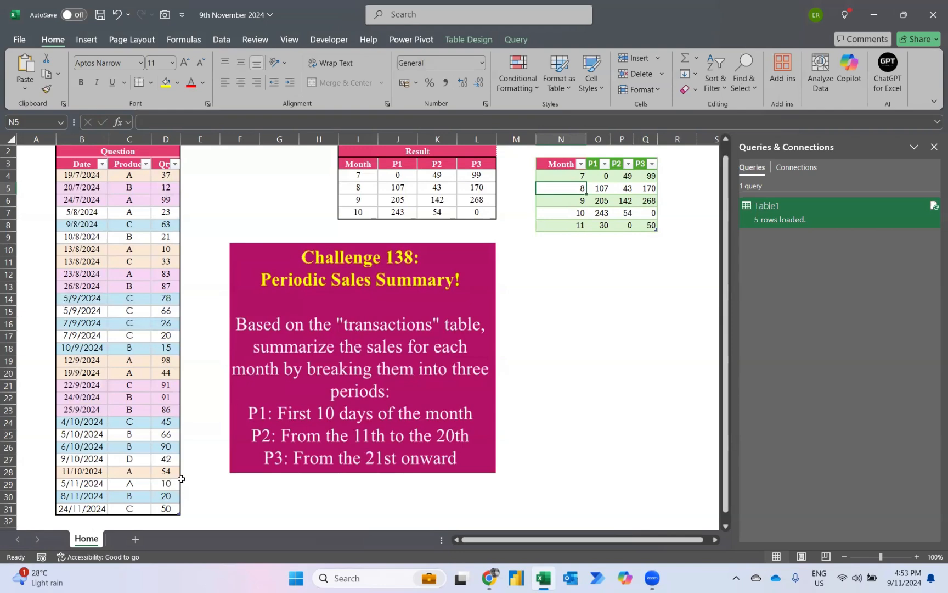
scroll(208, 275, up, 1)
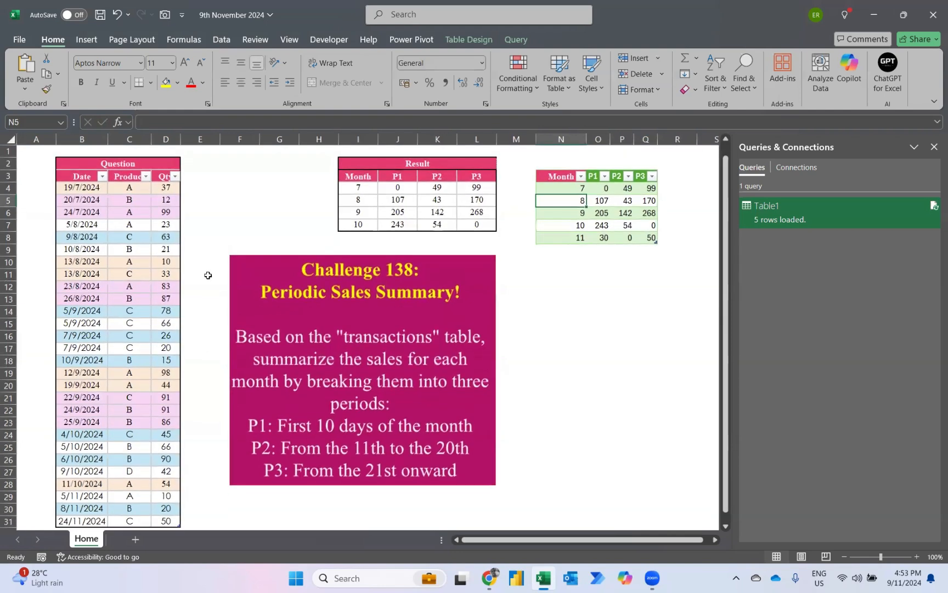